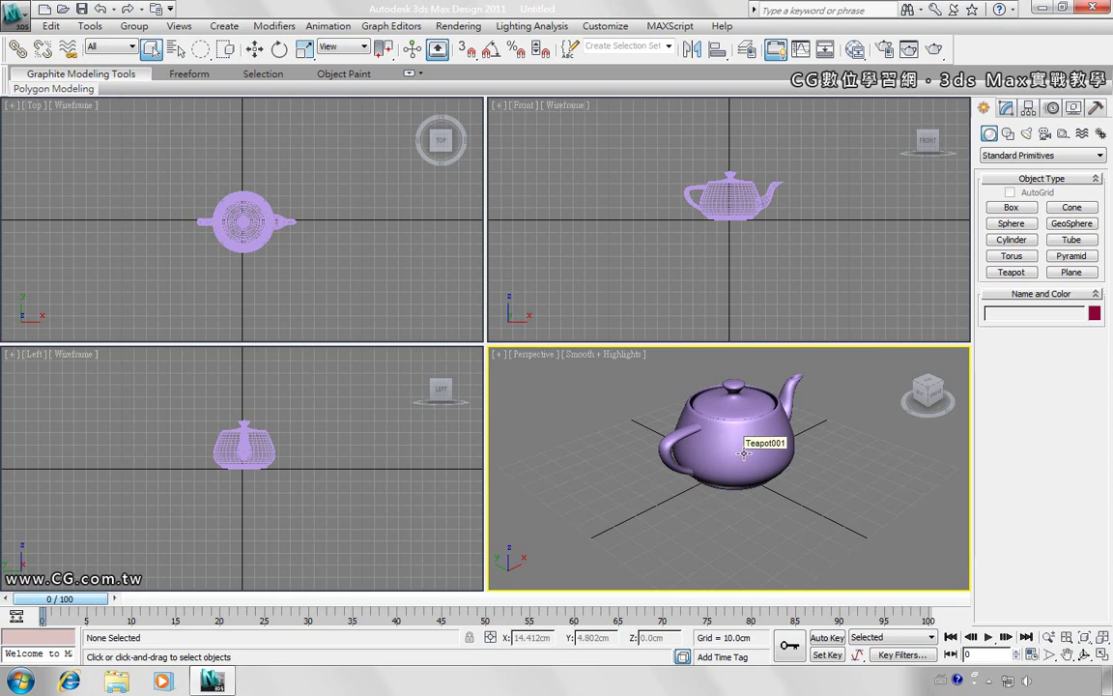
Select Teapot001 in the Perspective viewport
{"action": "left_click", "coordinate": [744, 453]}
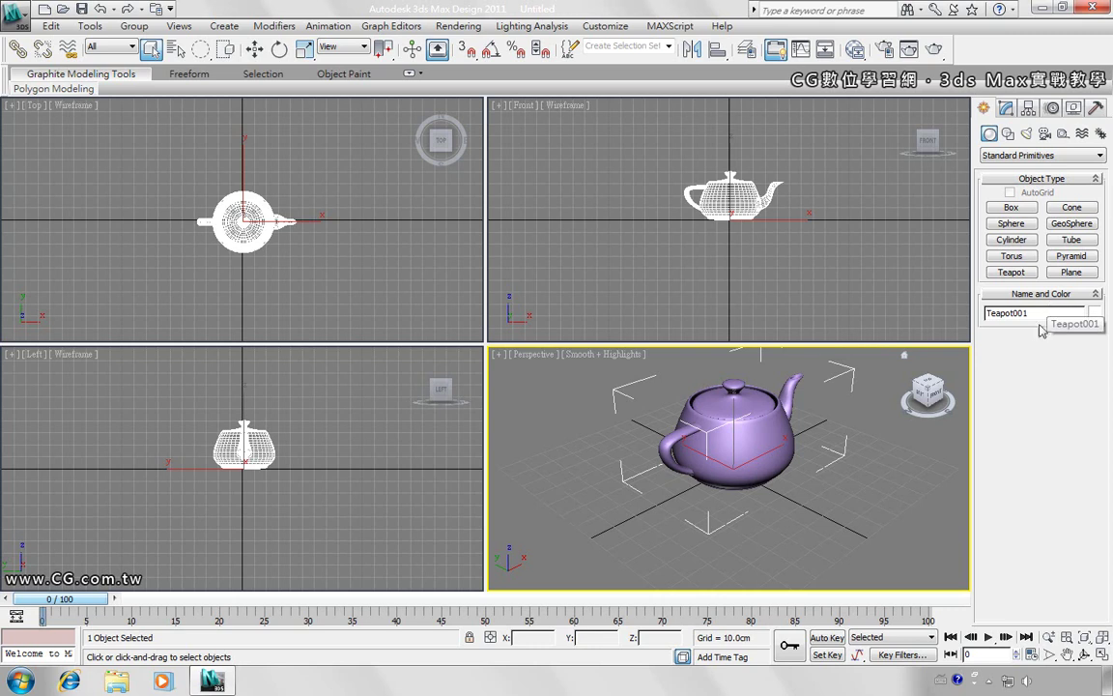
Replace the teapot's name Teapot001 with ABC
{"action": "double_click", "coordinate": [1048, 312]}
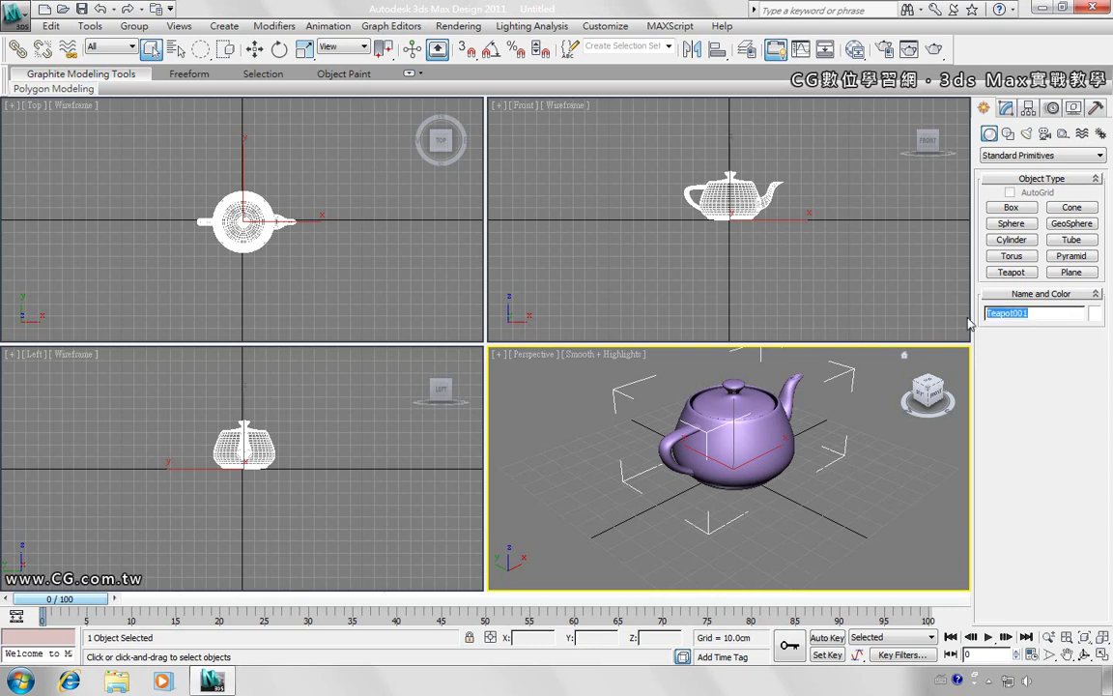
{"action": "type", "text": "ABC"}
Give the ABC teapot the red basic object colour
{"action": "left_click", "coordinate": [1095, 314]}
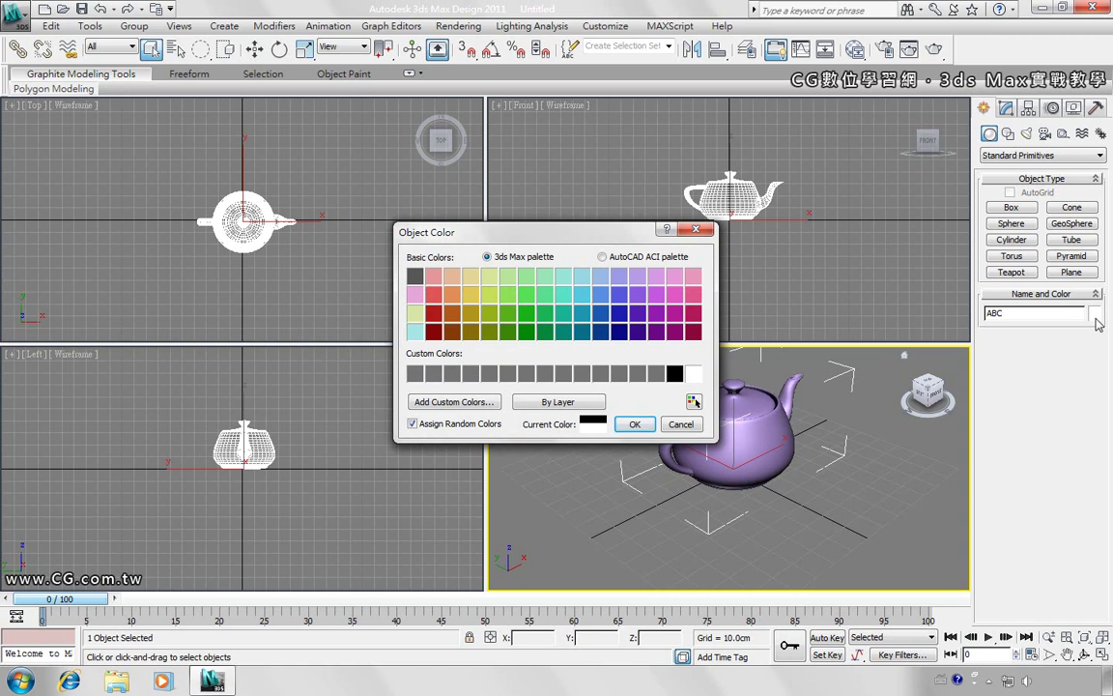
{"action": "left_click", "coordinate": [434, 294]}
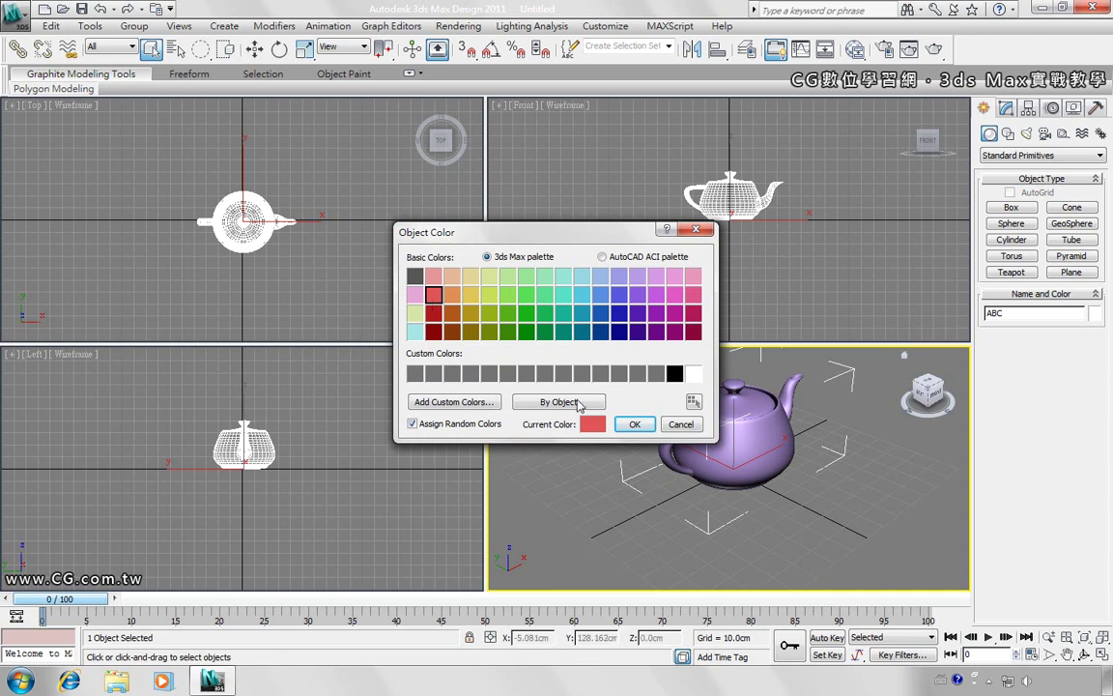
{"action": "left_click", "coordinate": [633, 425]}
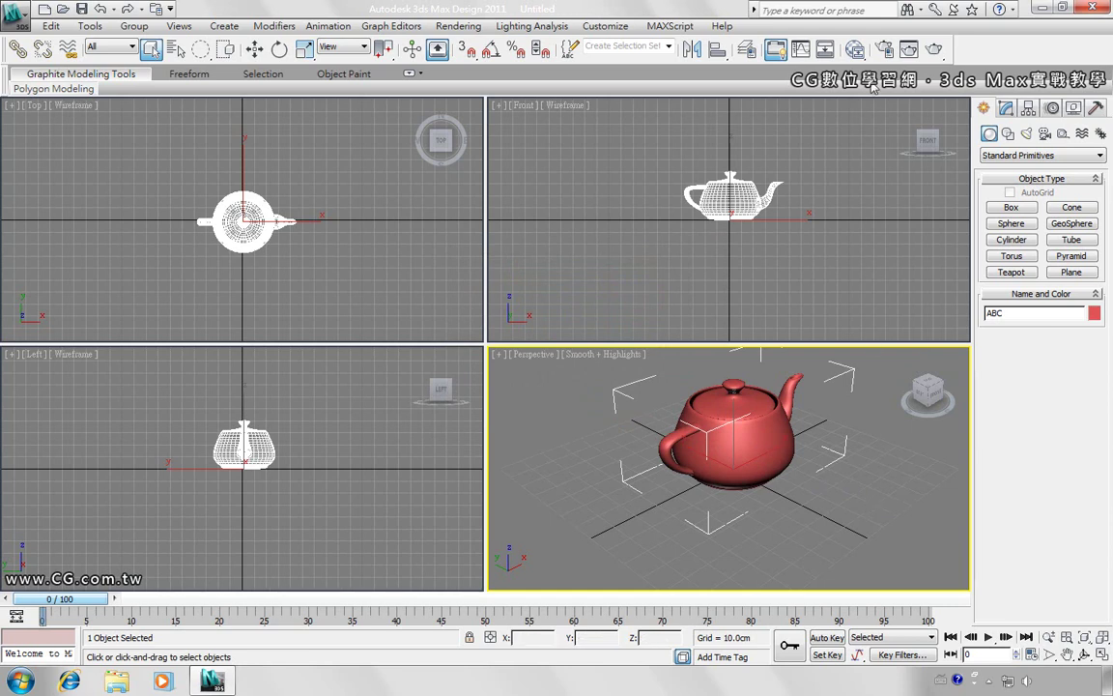
{"action": "left_click", "coordinate": [855, 53]}
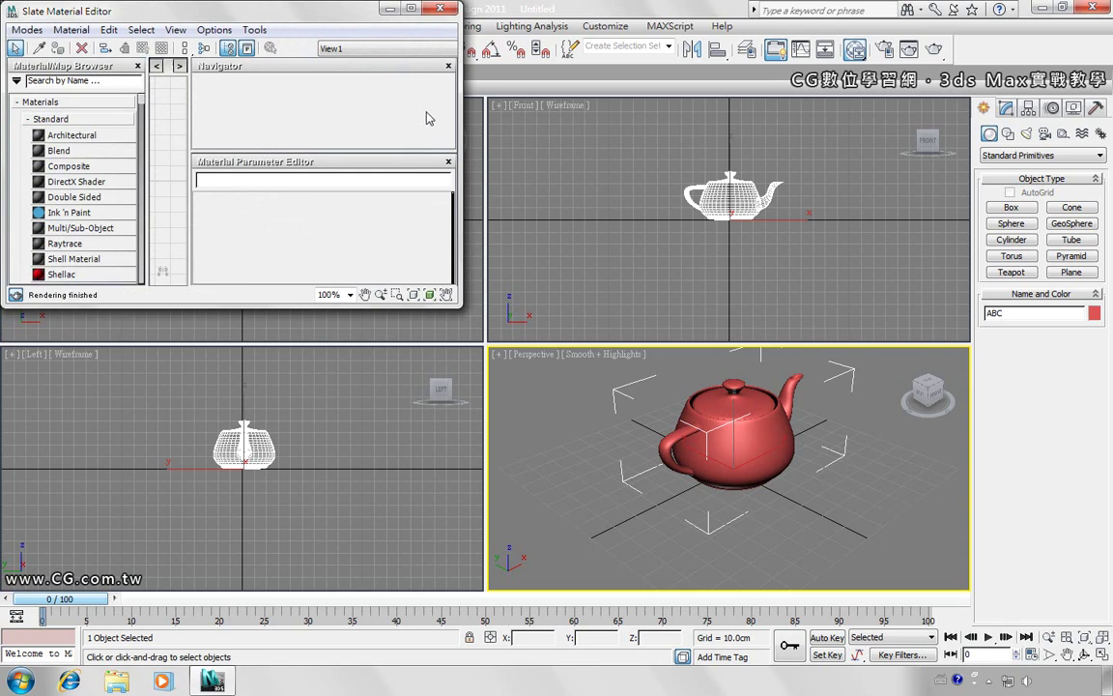
{"action": "left_click", "coordinate": [441, 10]}
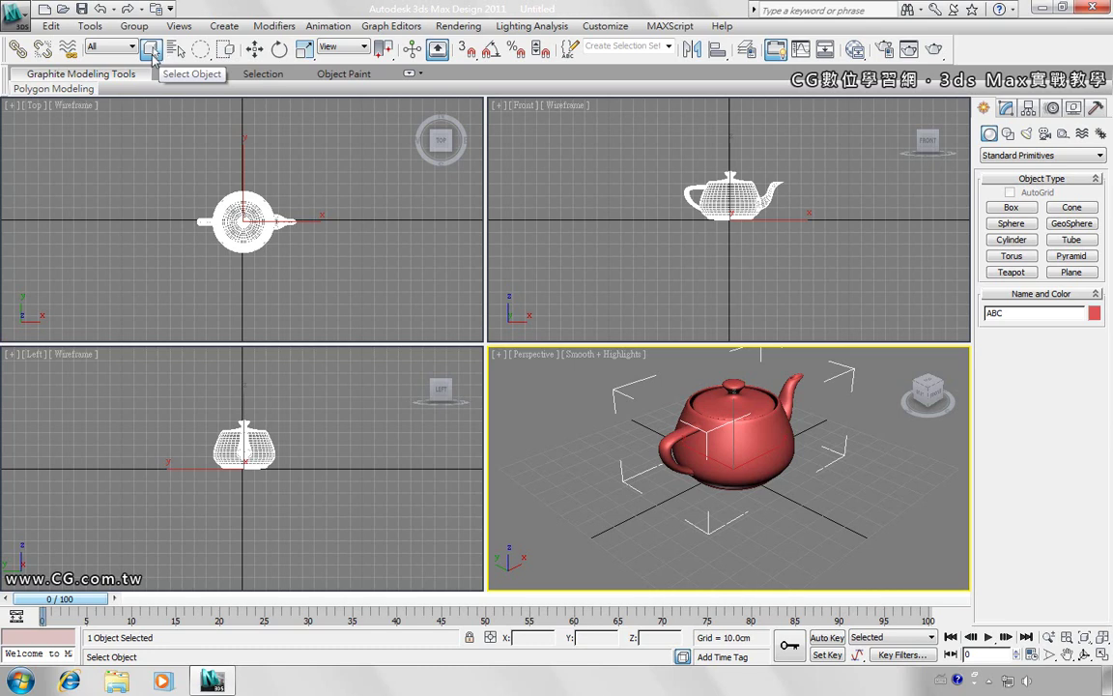
Deselect the teapot and draw a box about 34.3 × 27.7 × 23.2 cm to its left
{"action": "left_click", "coordinate": [151, 52]}
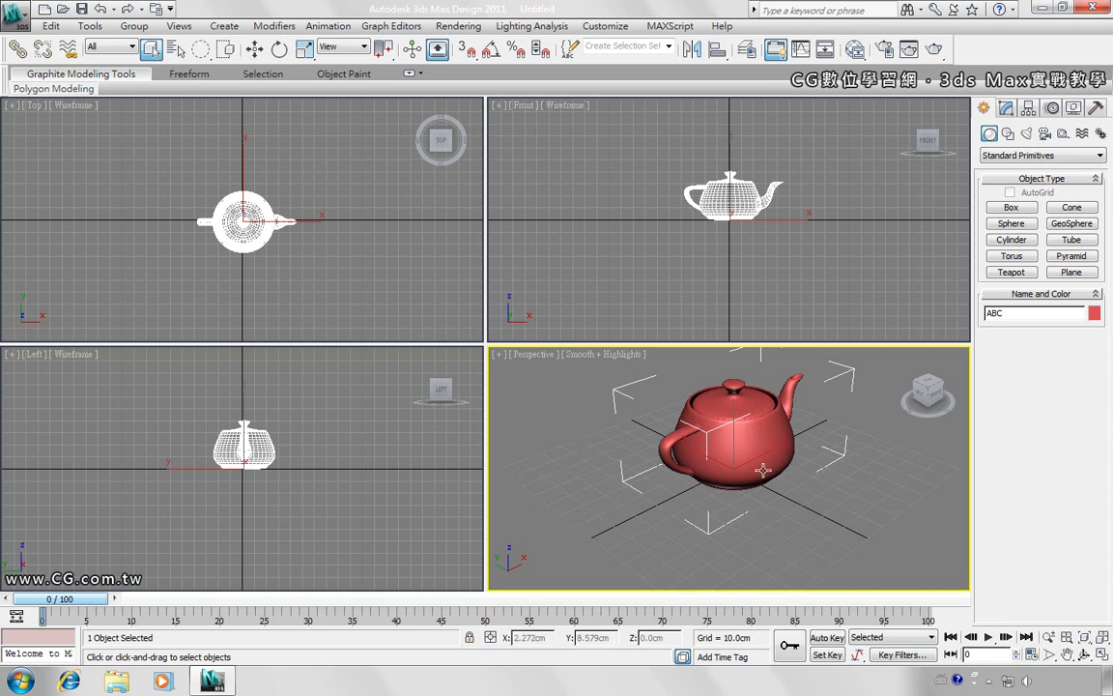
{"action": "left_click", "coordinate": [821, 503]}
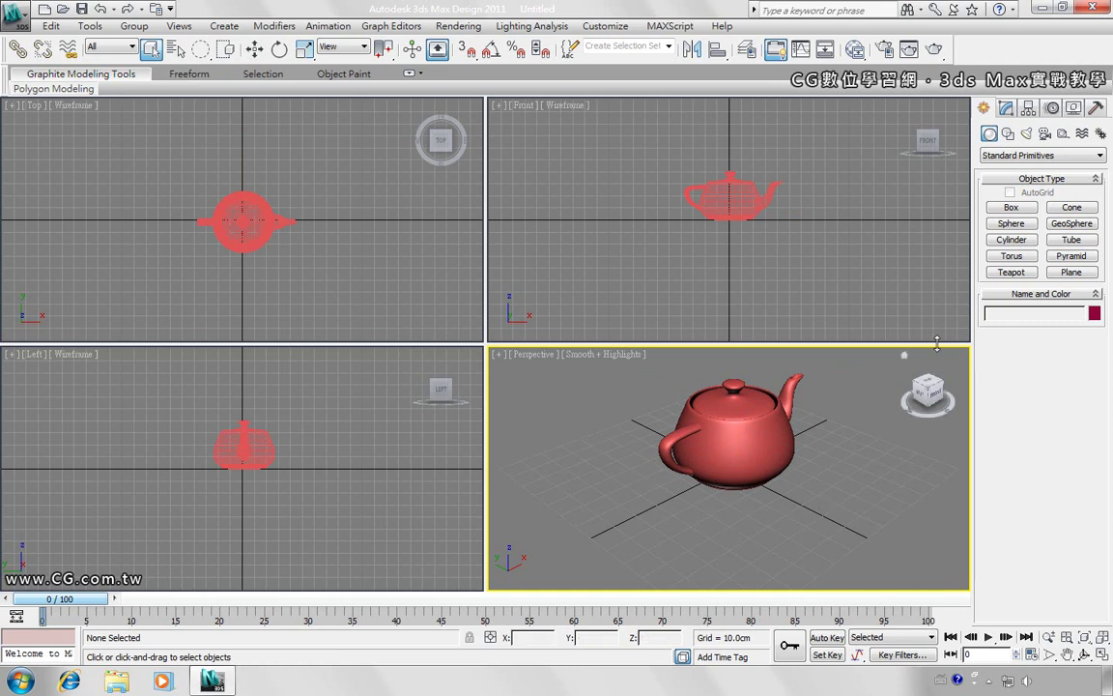
{"action": "left_click", "coordinate": [1012, 208]}
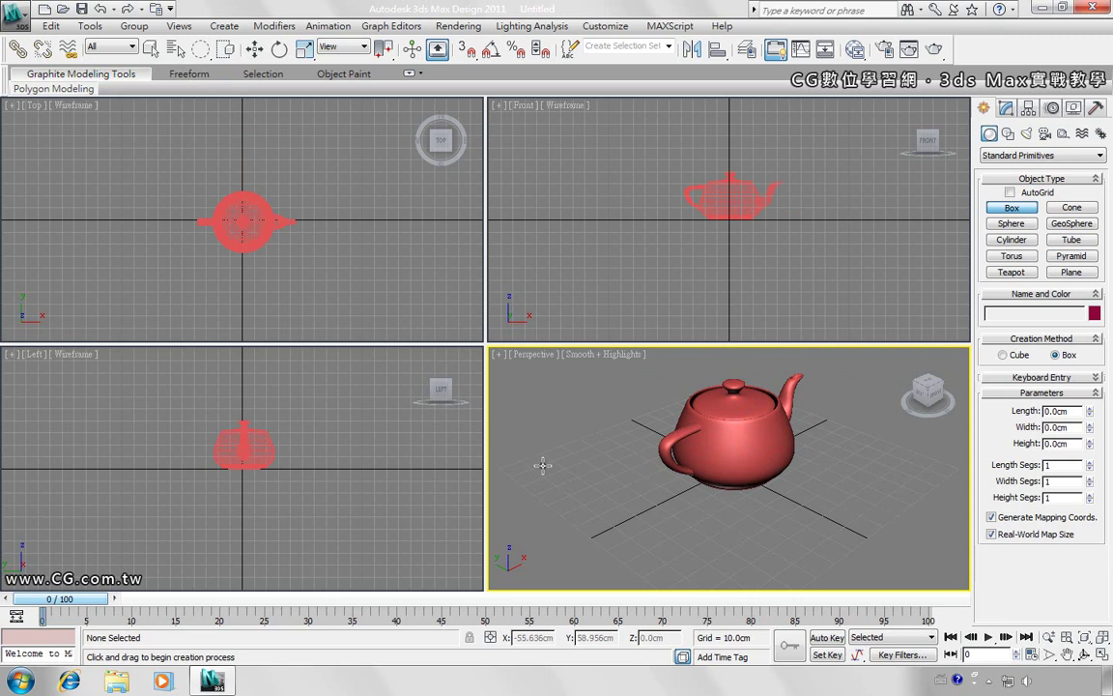
{"action": "left_click_drag", "start_coordinate": [543, 466], "coordinate": [638, 474]}
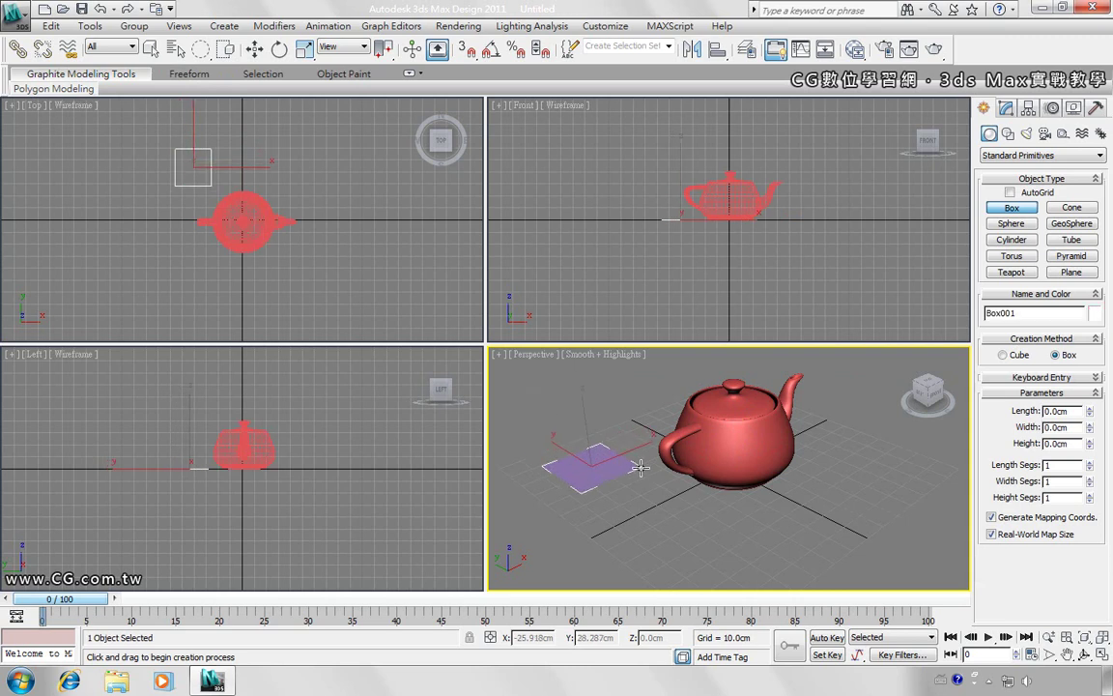
{"action": "left_click", "coordinate": [642, 418]}
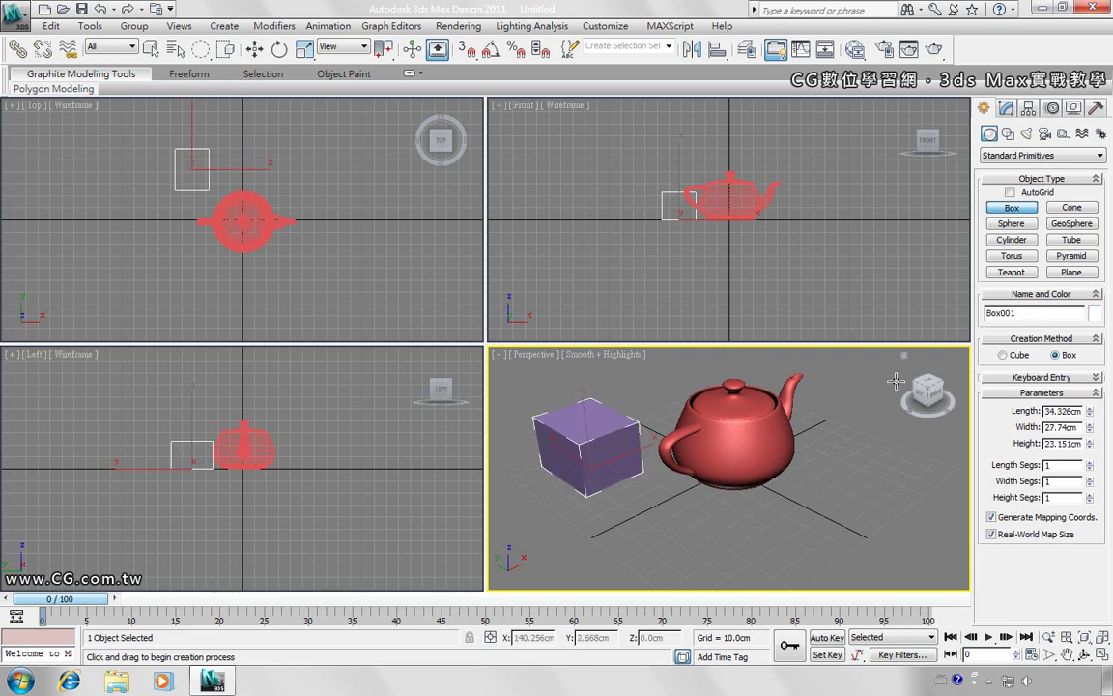
Draw a pointed cone, 16.678 cm radius and 39.265 cm tall, right of the teapot
{"action": "left_click", "coordinate": [1068, 208]}
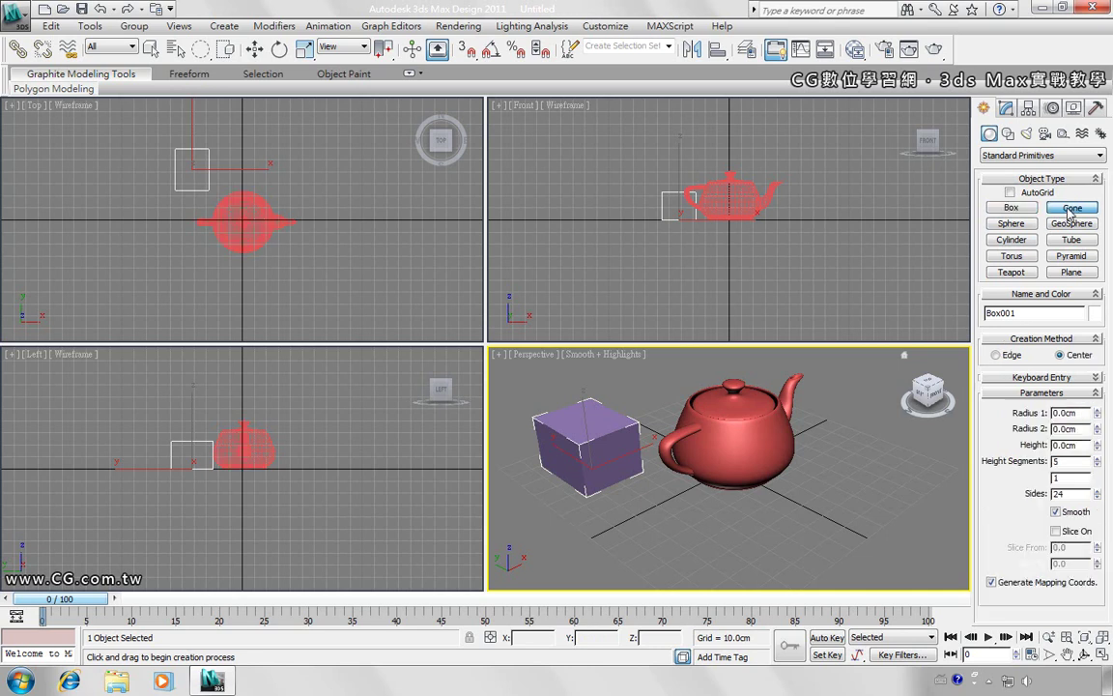
{"action": "left_click_drag", "start_coordinate": [845, 470], "coordinate": [869, 490]}
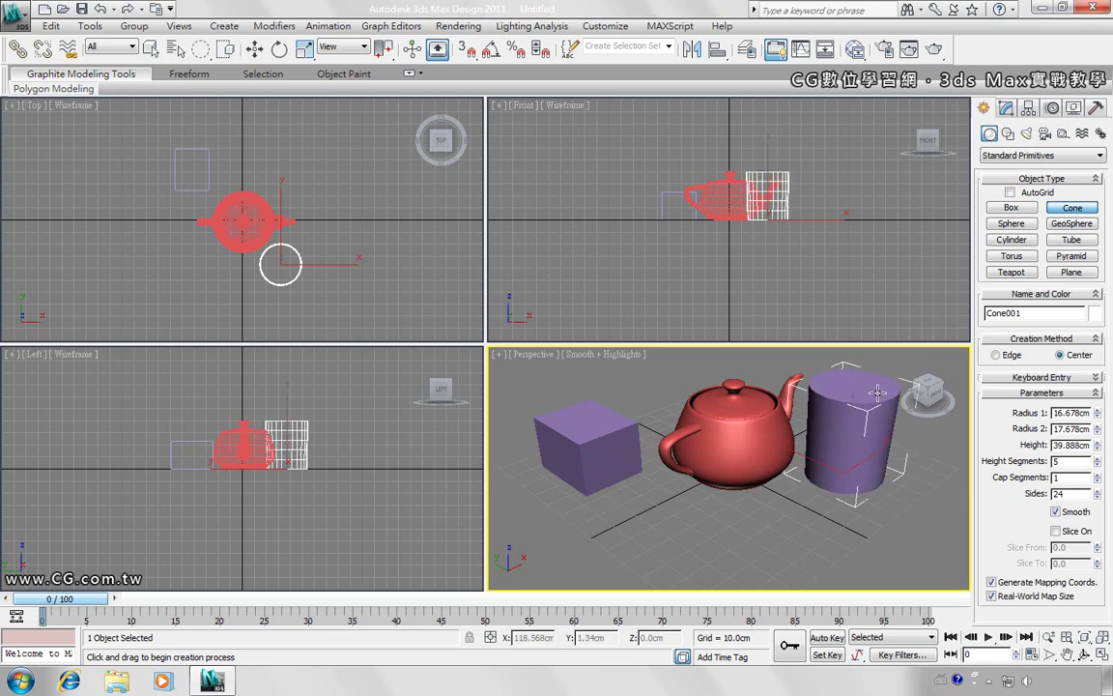
{"action": "left_click", "coordinate": [878, 442]}
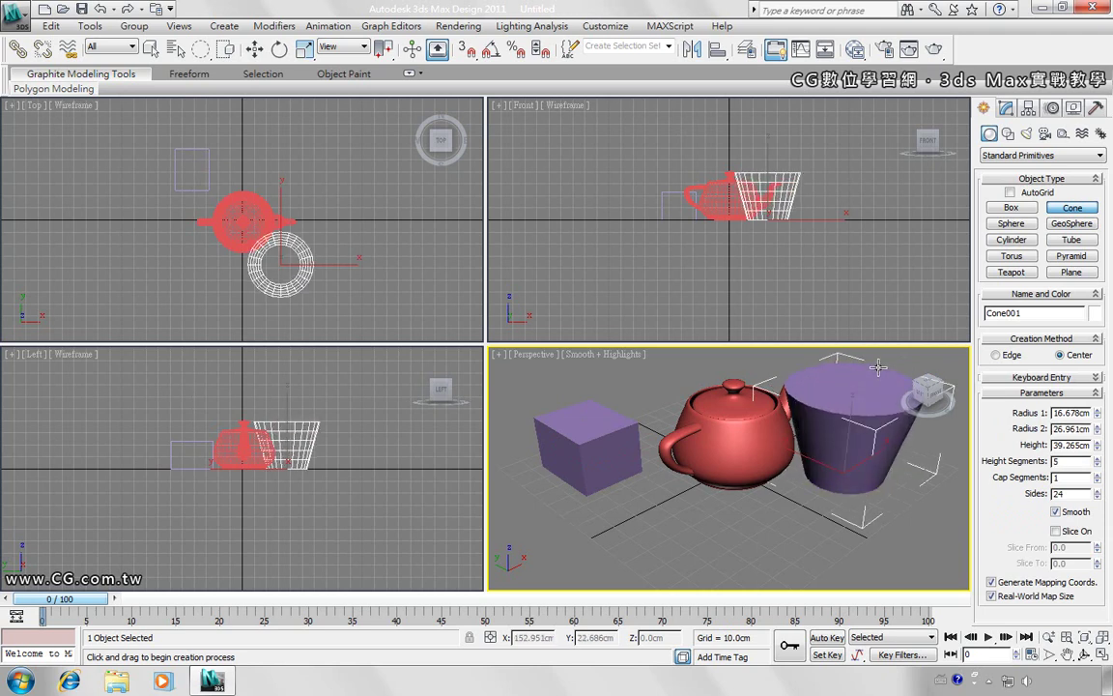
{"action": "left_click", "coordinate": [863, 467]}
{"action": "left_click", "coordinate": [1094, 314]}
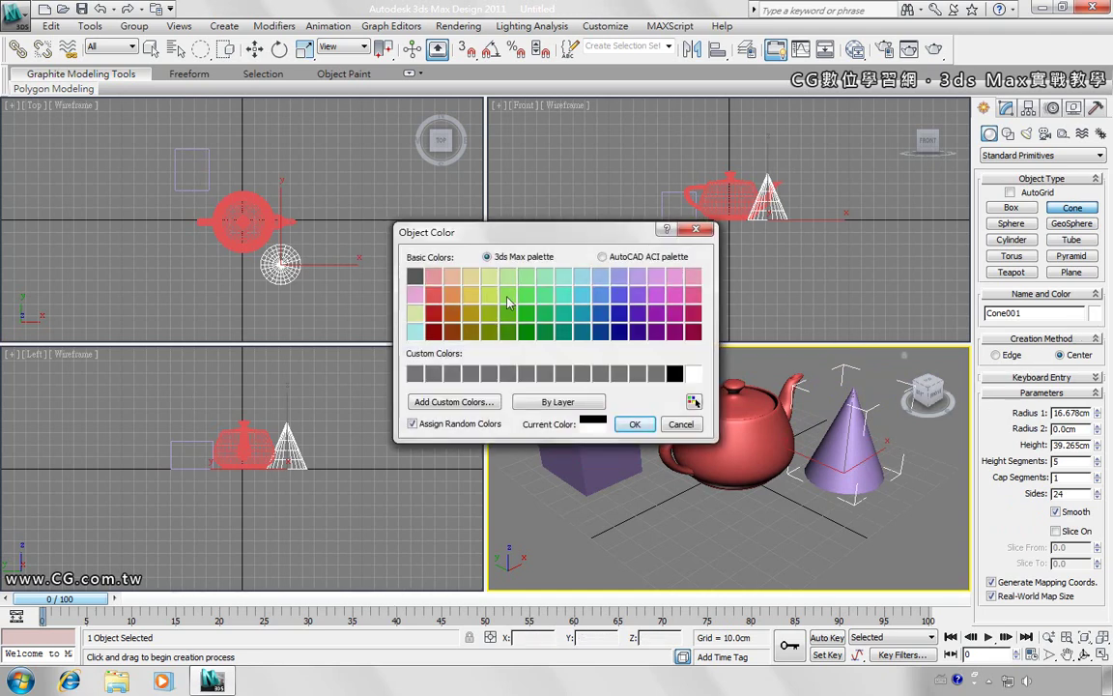
Give Cone001 the light-green basic object colour
{"action": "left_click", "coordinate": [507, 294]}
{"action": "left_click", "coordinate": [633, 425]}
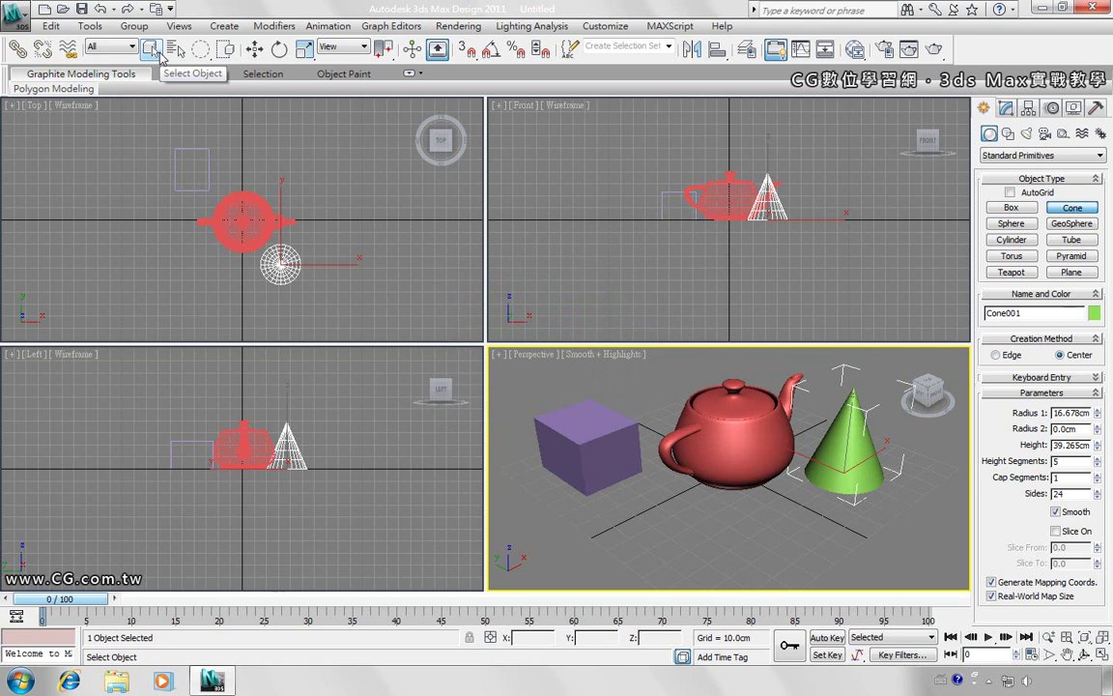
{"action": "left_click", "coordinate": [151, 49]}
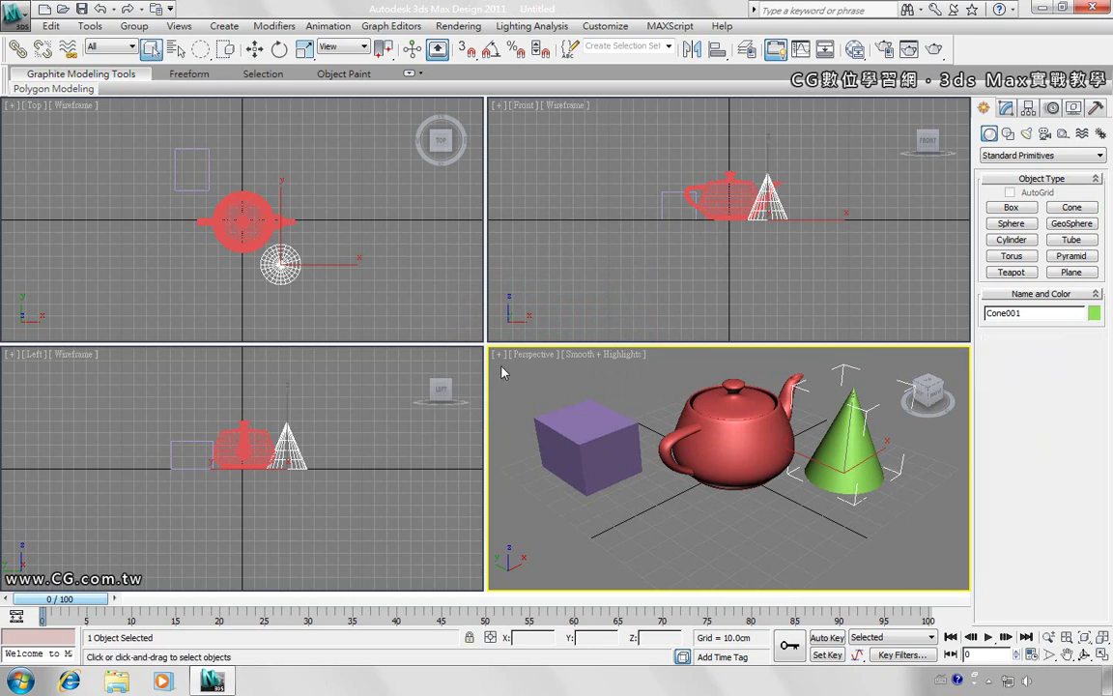
Select the box, teapot and cone in turn, then deselect and reselect the box
{"action": "left_click", "coordinate": [580, 415]}
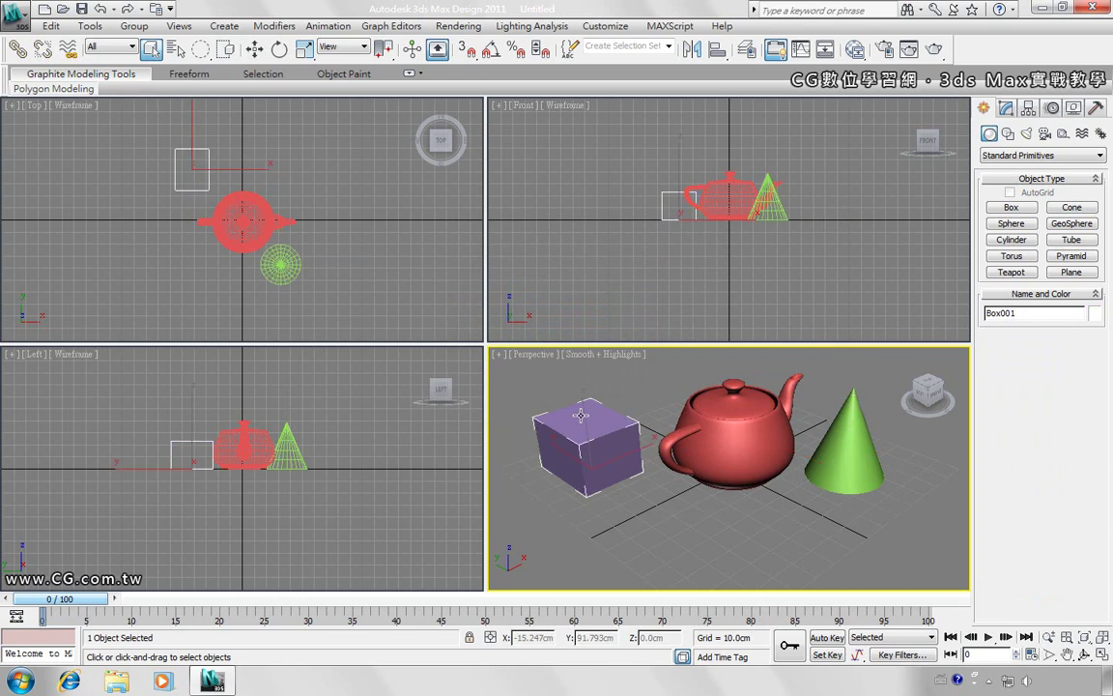
{"action": "left_click", "coordinate": [704, 415]}
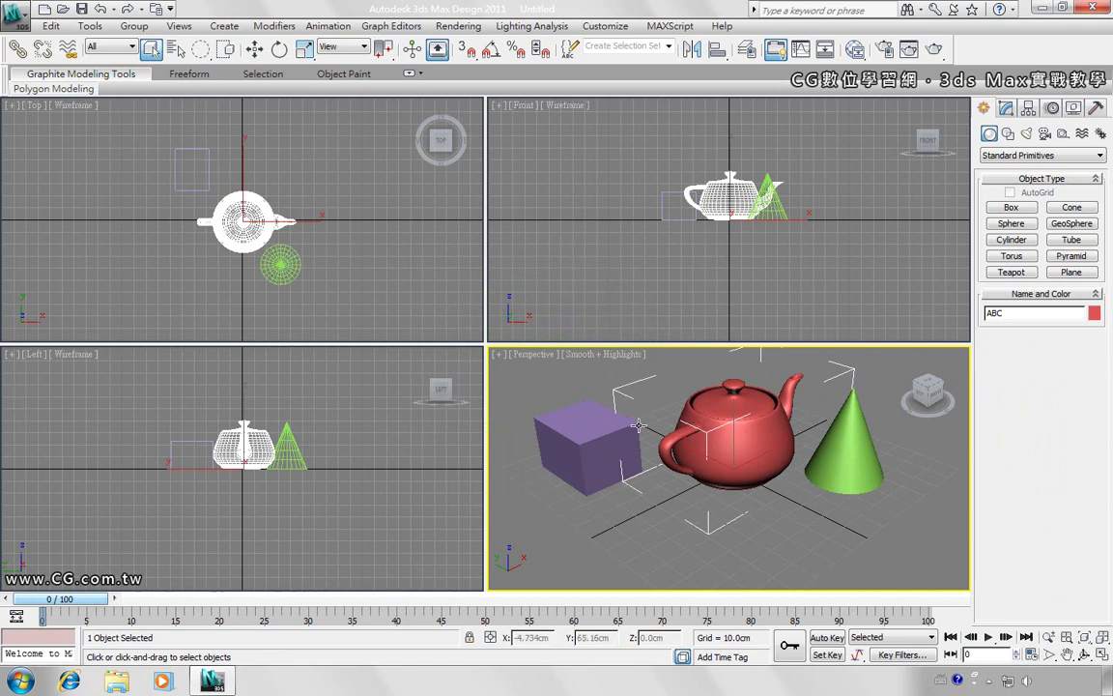
{"action": "left_click", "coordinate": [850, 480]}
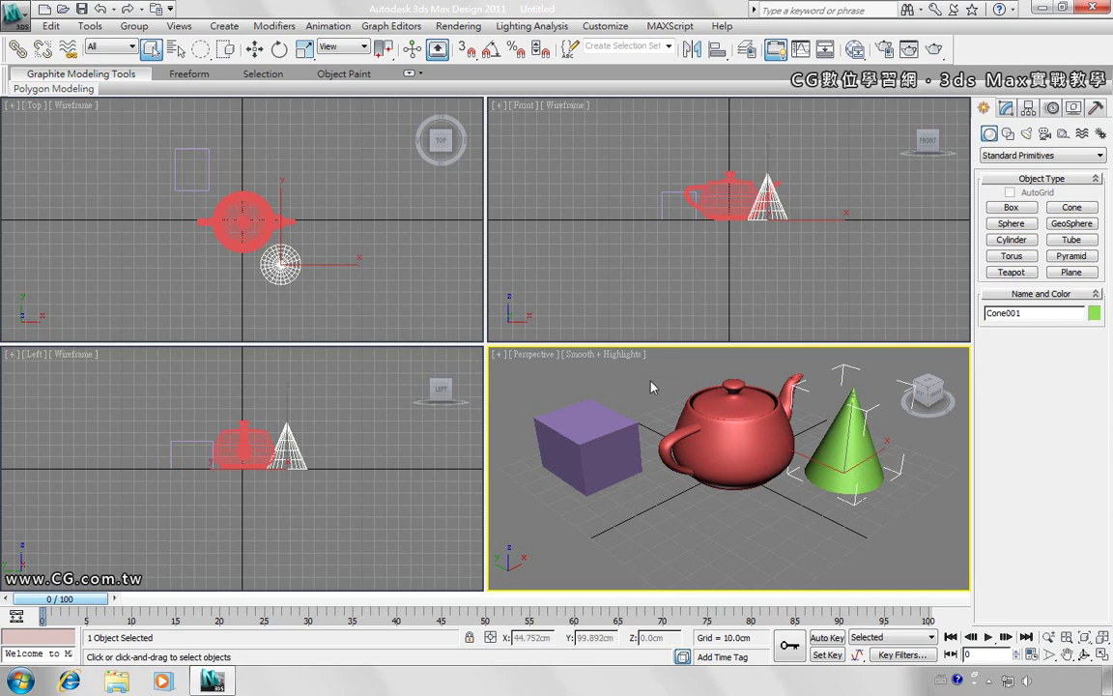
{"action": "left_click", "coordinate": [573, 394]}
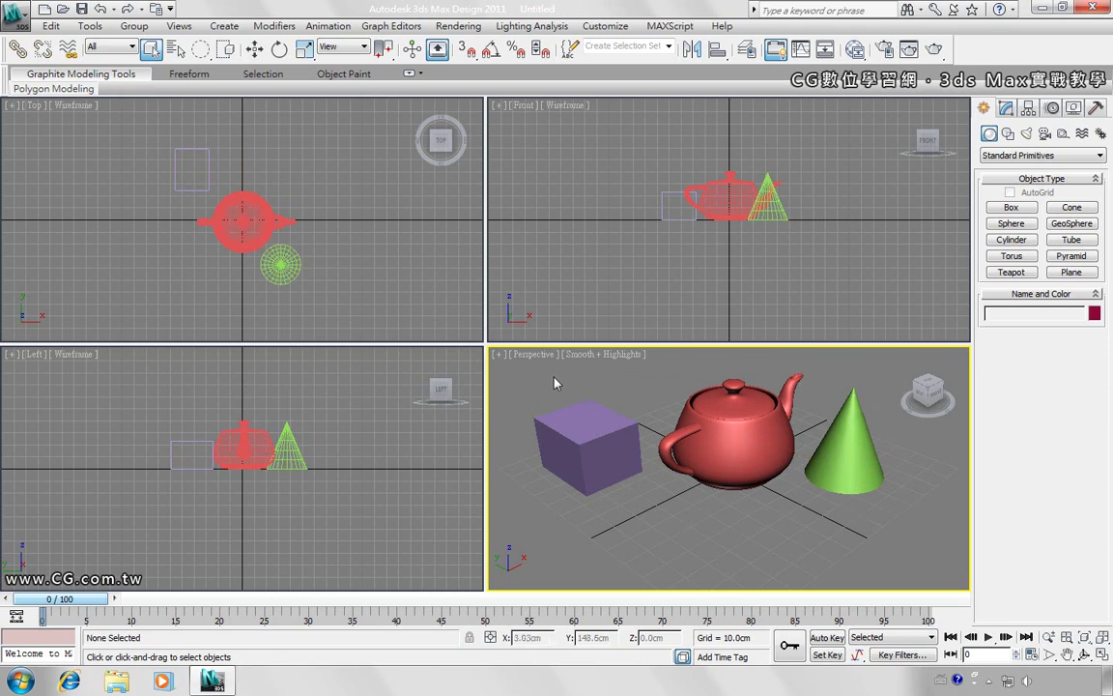
{"action": "left_click", "coordinate": [599, 440]}
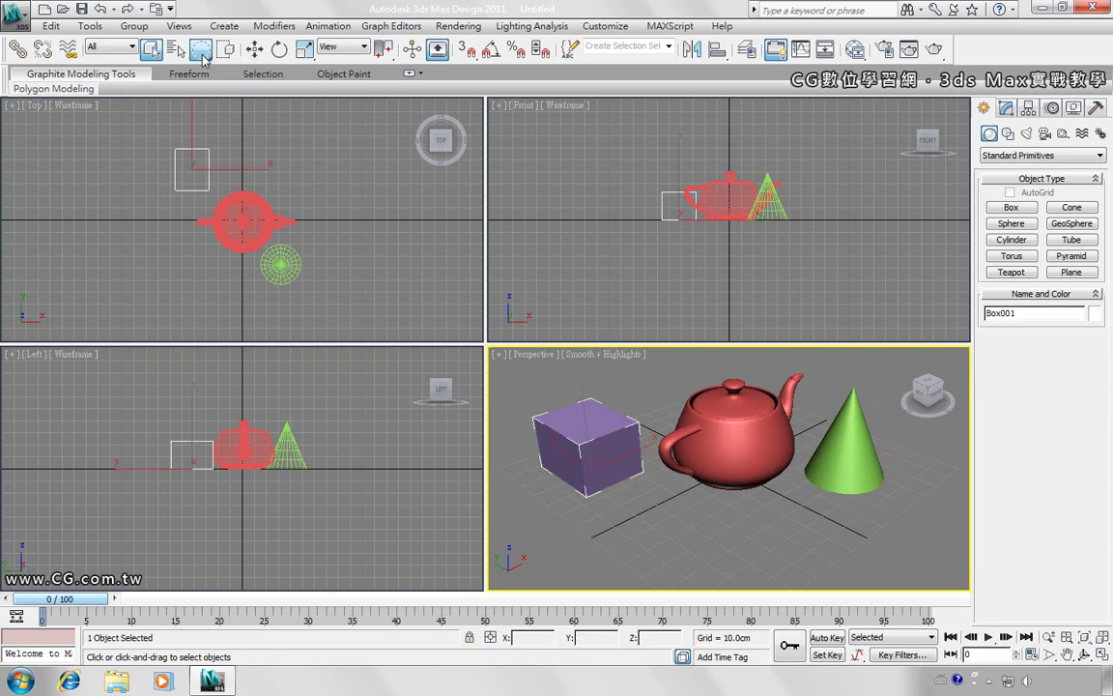
{"action": "left_click_drag", "start_coordinate": [204, 60], "coordinate": [203, 75]}
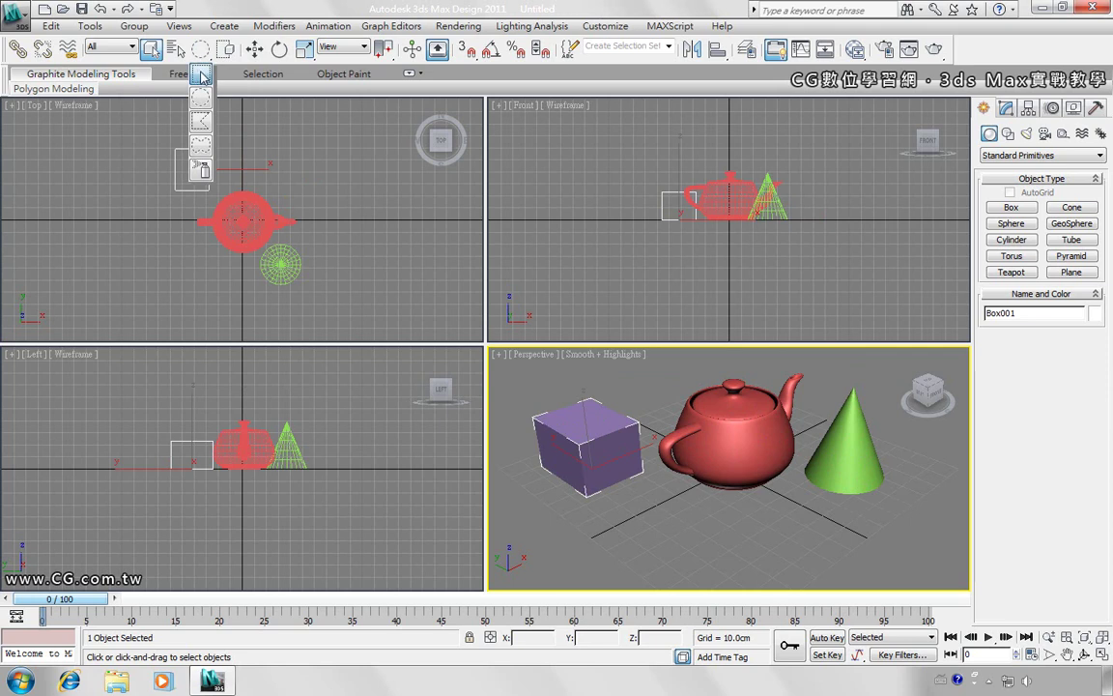
{"action": "left_click", "coordinate": [540, 545]}
{"action": "mouse_move", "coordinate": [537, 536]}
{"action": "left_mouse_down"}
{"action": "mouse_move", "coordinate": [791, 464]}
{"action": "mouse_move", "coordinate": [828, 417]}
{"action": "left_mouse_up"}
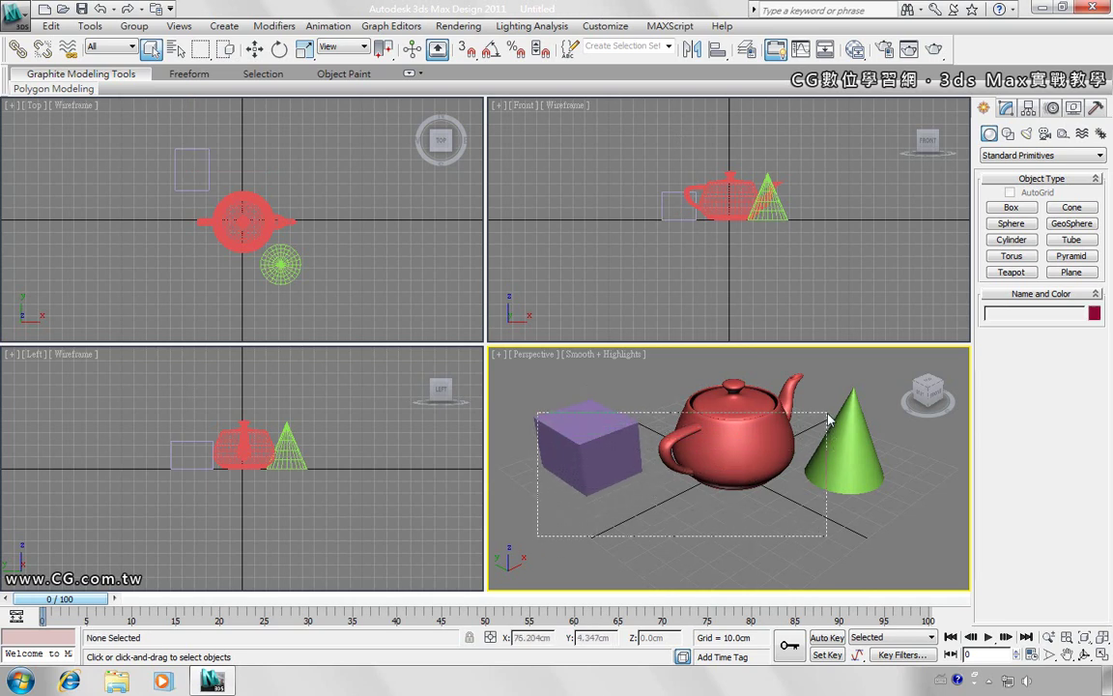
{"action": "left_click_drag", "start_coordinate": [828, 418], "coordinate": [836, 454]}
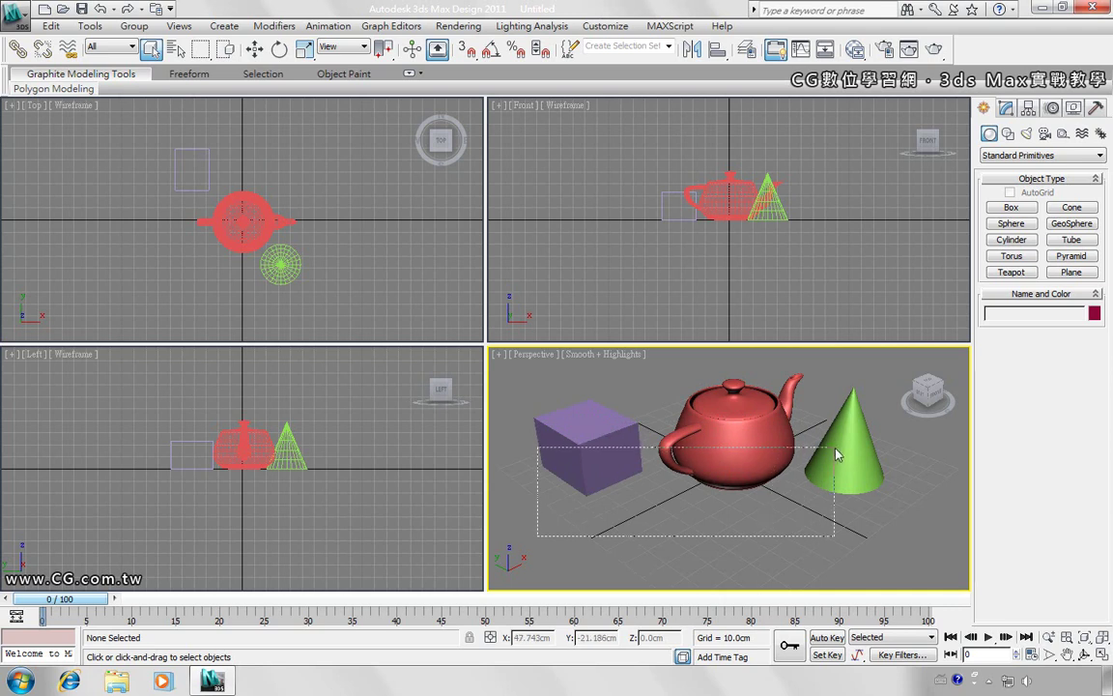
{"action": "left_click_drag", "start_coordinate": [837, 454], "coordinate": [837, 454]}
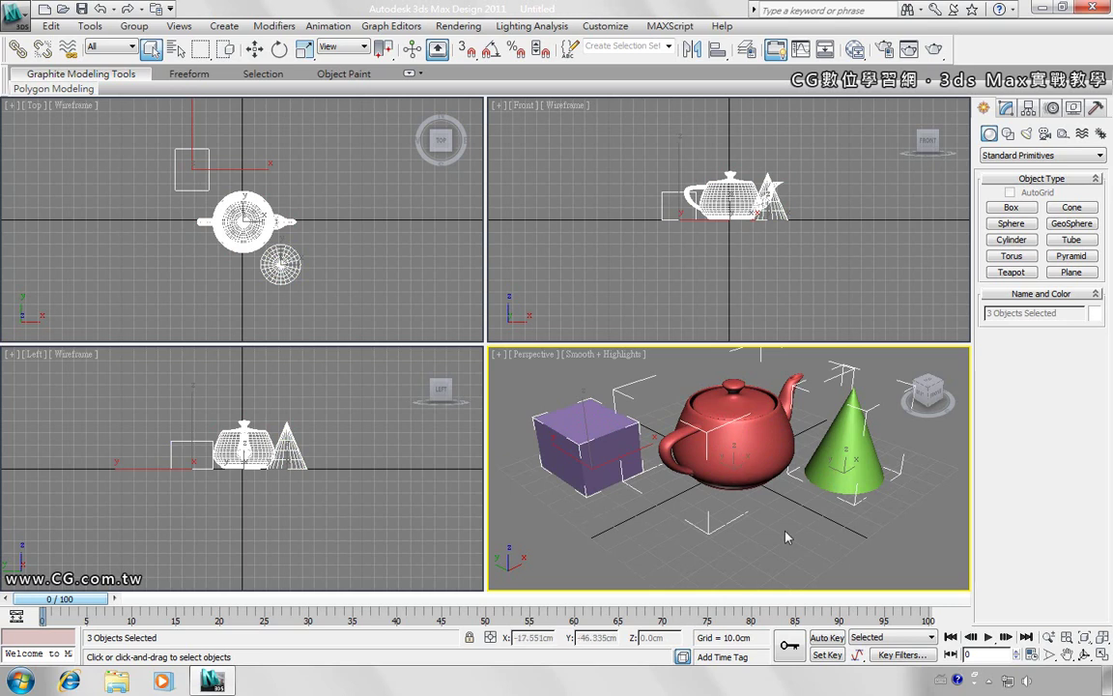
{"action": "left_click", "coordinate": [706, 477]}
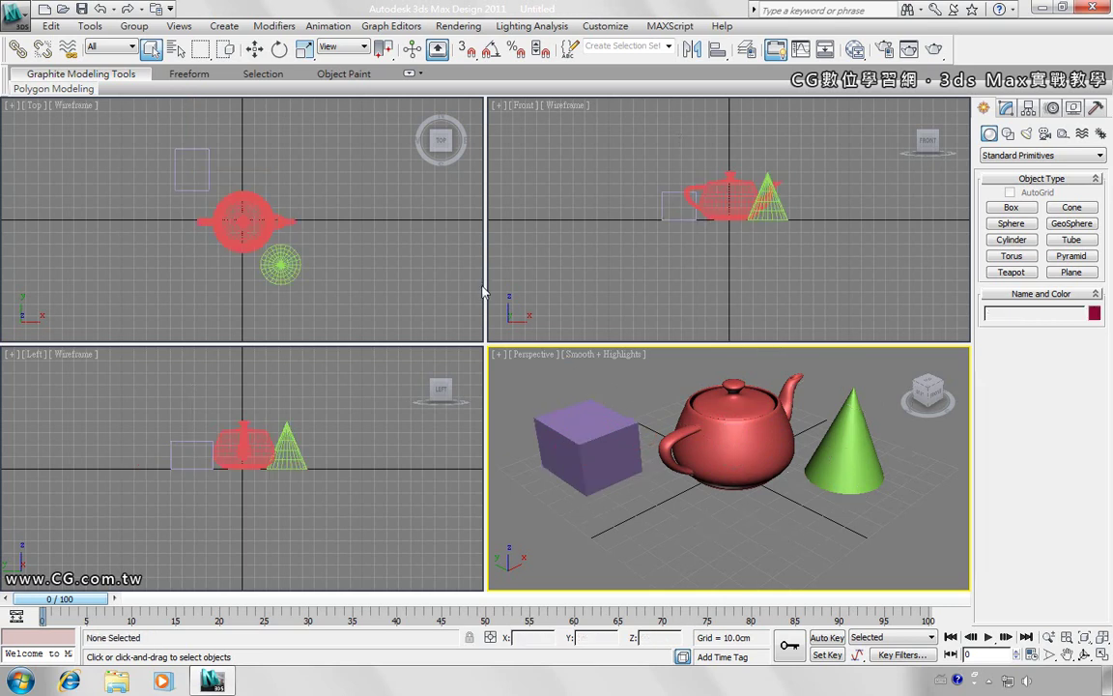
{"action": "left_click", "coordinate": [226, 55]}
{"action": "left_click_drag", "start_coordinate": [514, 510], "coordinate": [712, 381]}
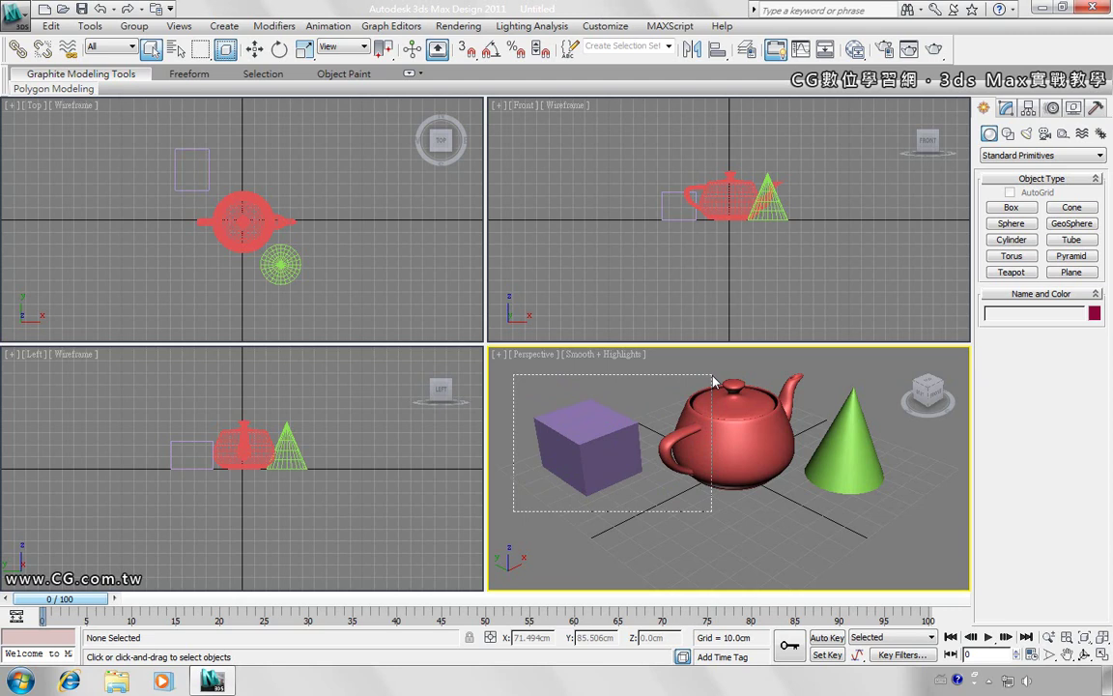
{"action": "left_click_drag", "start_coordinate": [713, 381], "coordinate": [712, 381]}
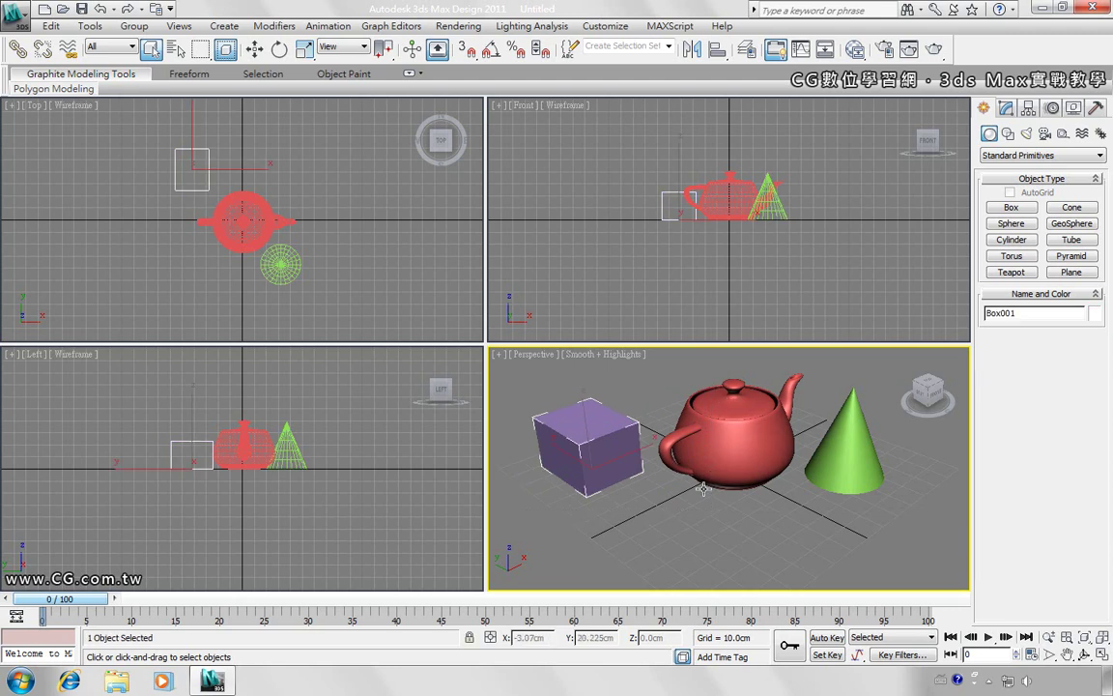
{"action": "left_click", "coordinate": [667, 532]}
{"action": "left_click_drag", "start_coordinate": [617, 530], "coordinate": [830, 368]}
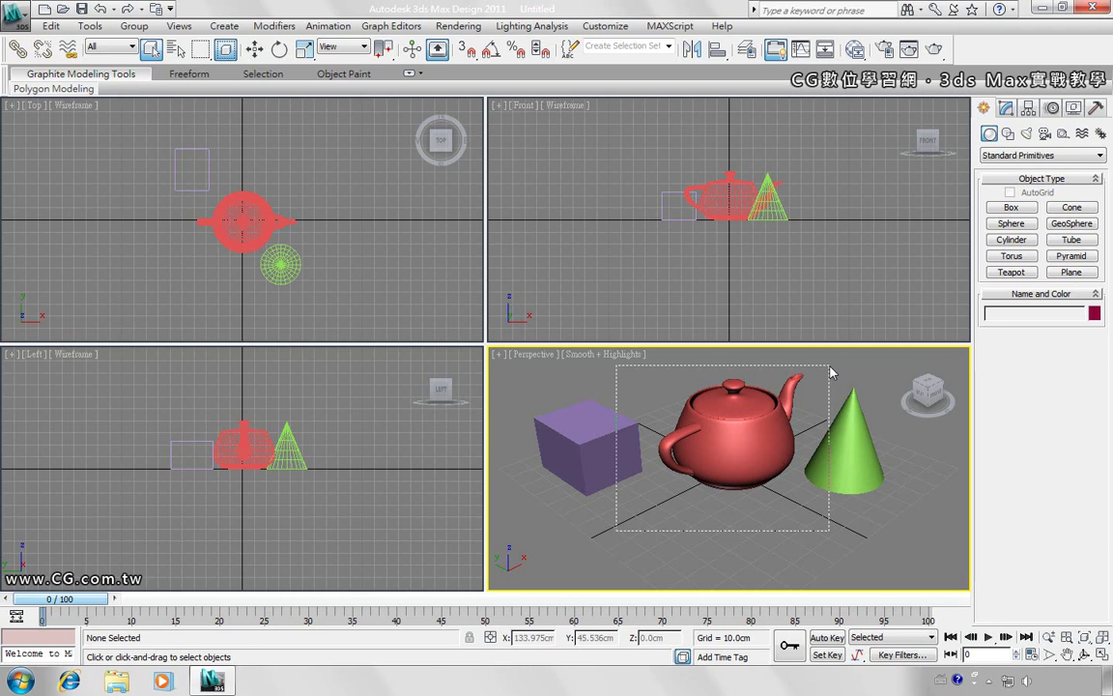
{"action": "left_click_drag", "start_coordinate": [829, 372], "coordinate": [829, 366]}
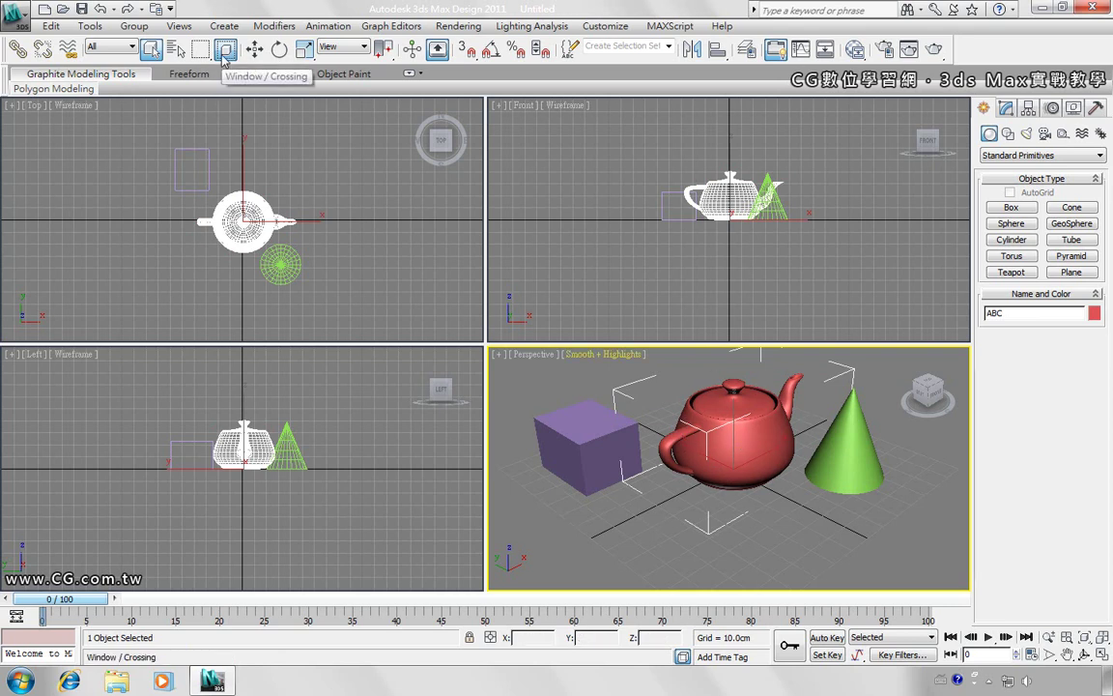
{"action": "left_click", "coordinate": [225, 49]}
{"action": "mouse_move", "coordinate": [603, 522]}
{"action": "left_mouse_down"}
{"action": "mouse_move", "coordinate": [815, 422]}
{"action": "mouse_move", "coordinate": [815, 392]}
{"action": "mouse_move", "coordinate": [839, 372]}
{"action": "left_mouse_up"}
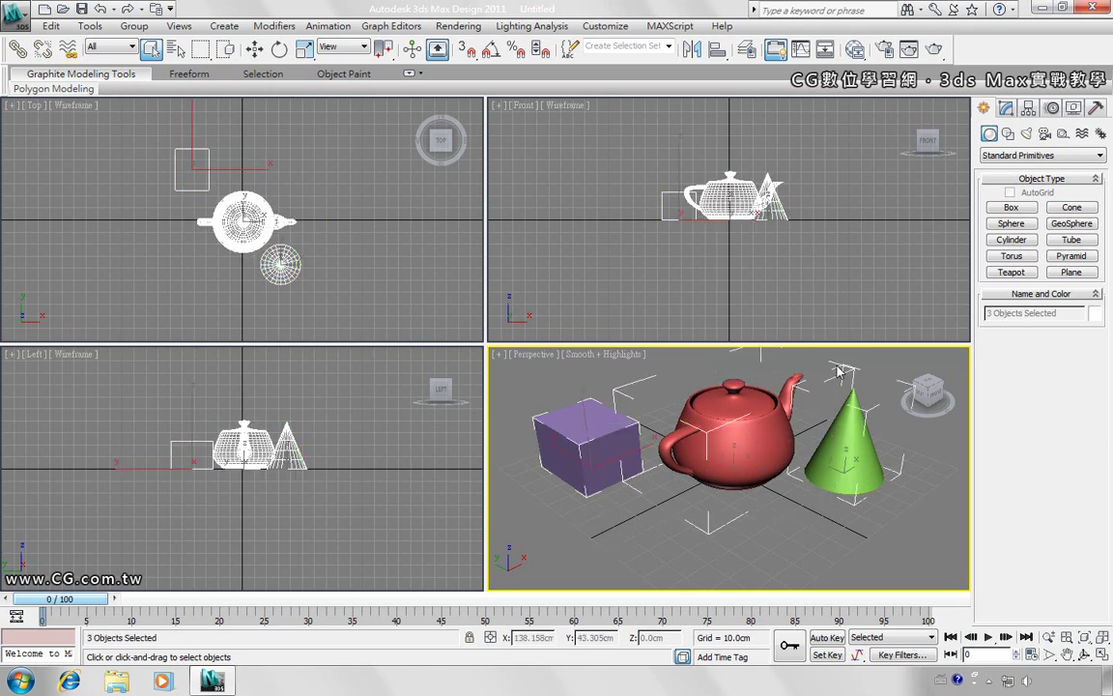
Select the box, Ctrl-add the cone, then clear the selection
{"action": "left_click", "coordinate": [734, 527]}
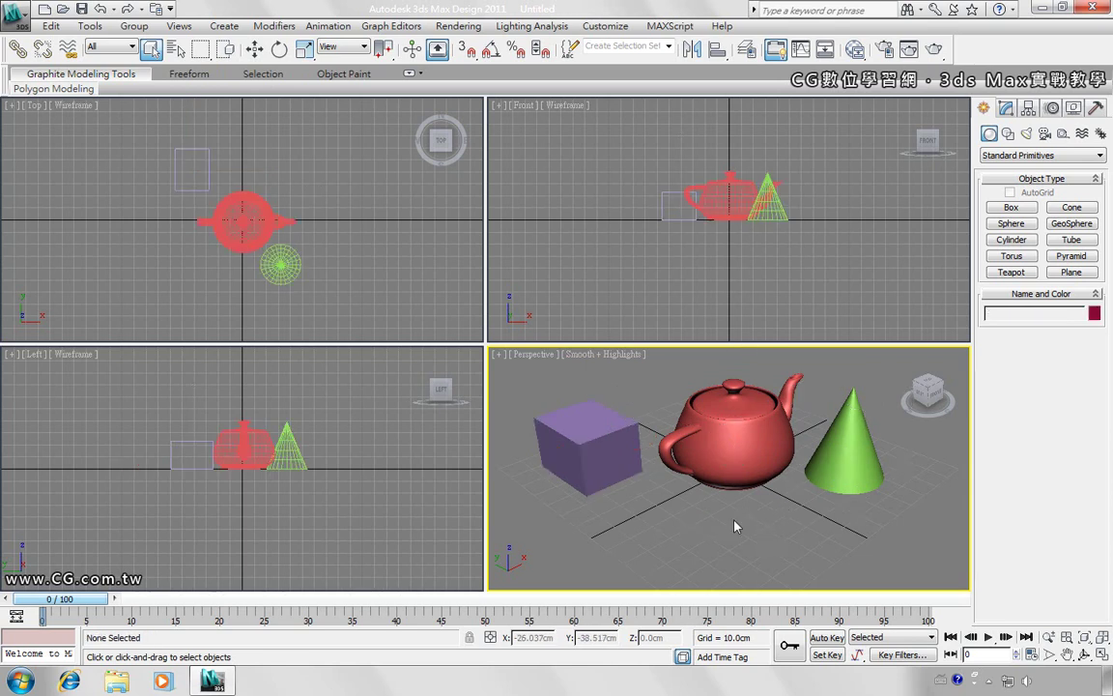
{"action": "left_click", "coordinate": [607, 460]}
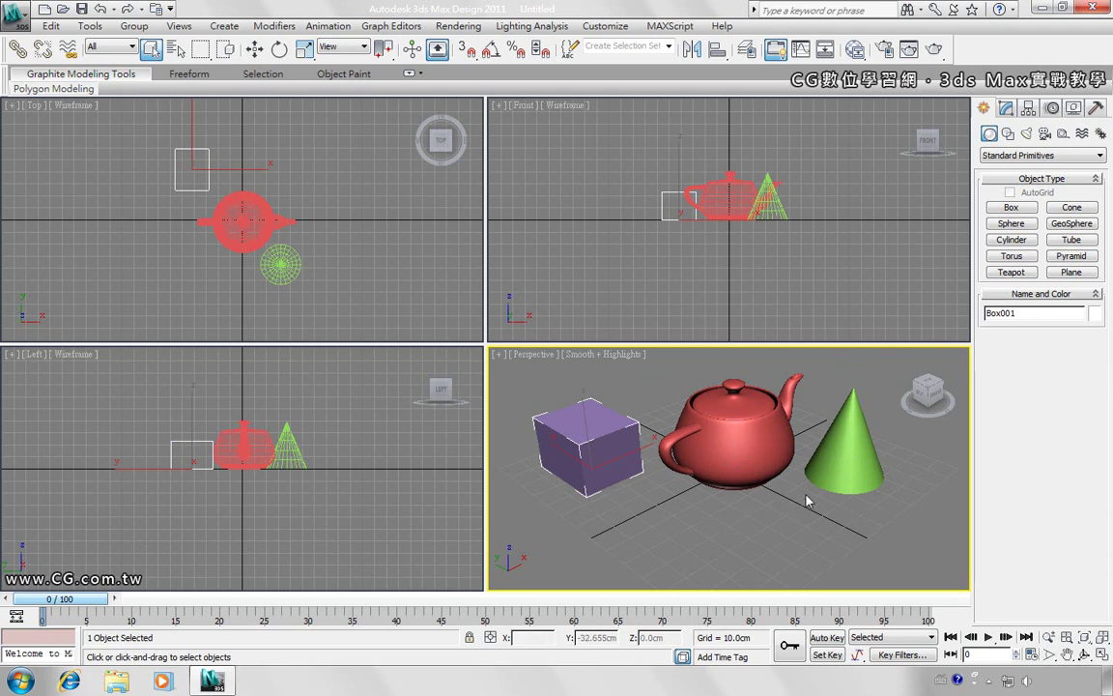
{"action": "left_click", "coordinate": [842, 458], "text": "ctrl"}
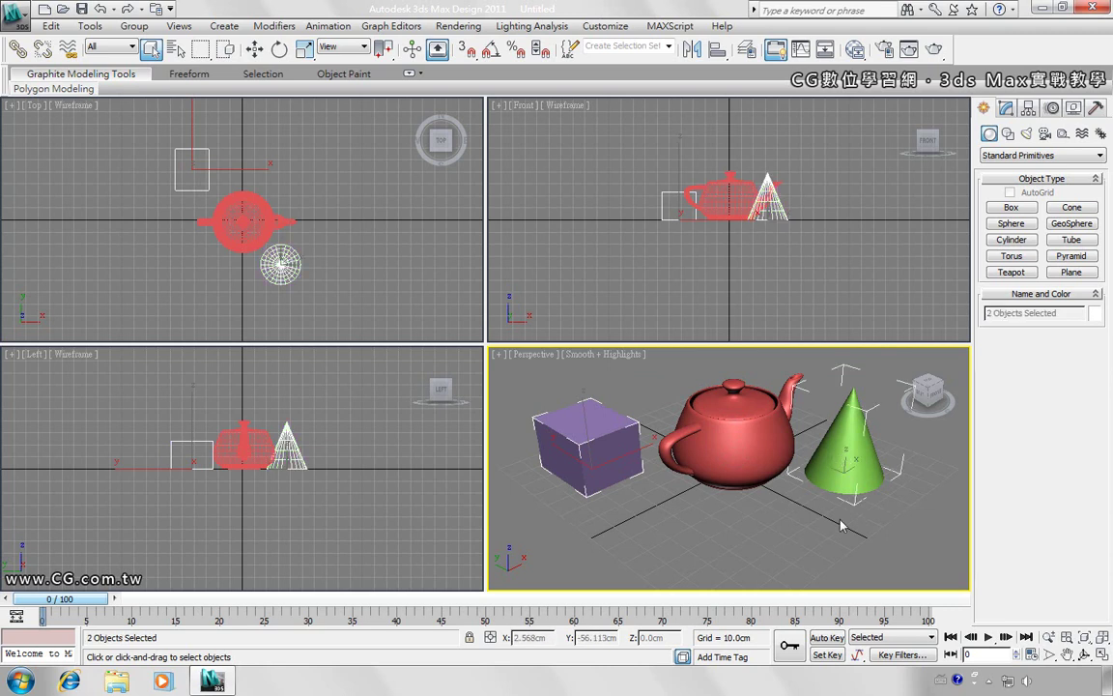
{"action": "left_click", "coordinate": [841, 526]}
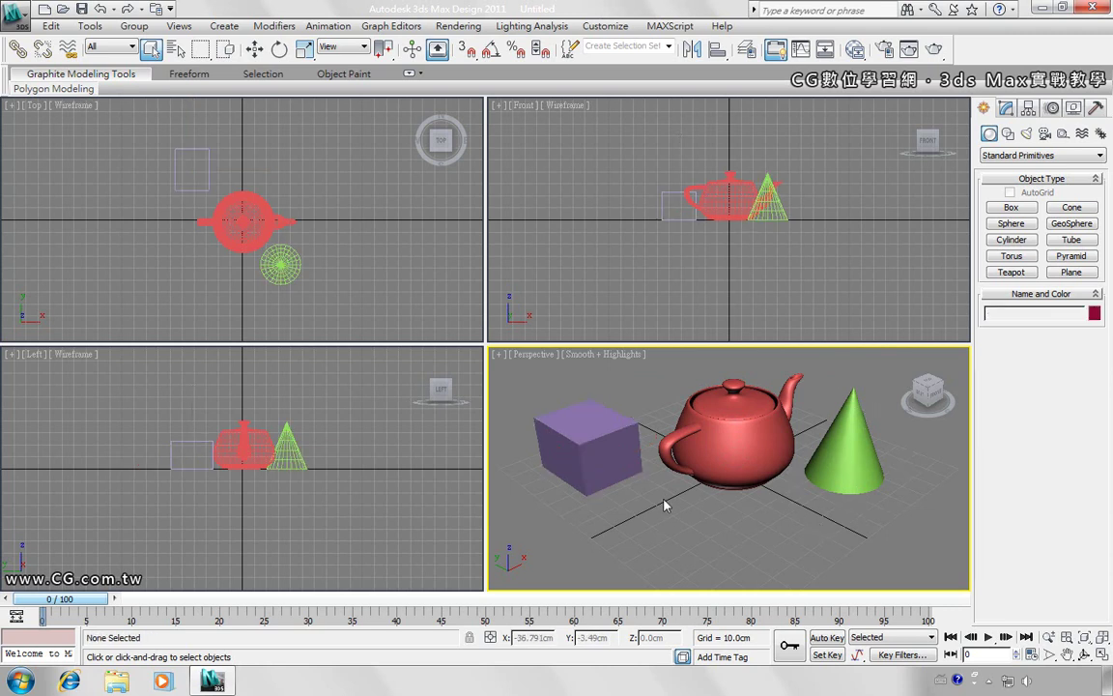
Practise adding and removing the box, ending with the cone and box selected
{"action": "left_click", "coordinate": [589, 432]}
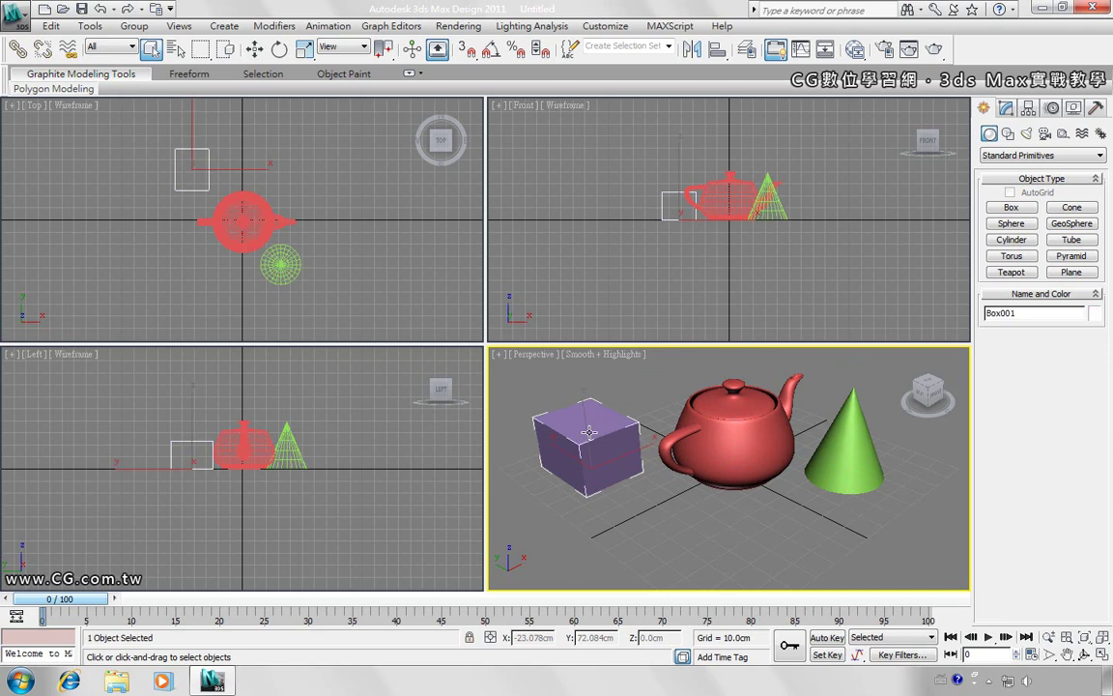
{"action": "left_click", "coordinate": [835, 444]}
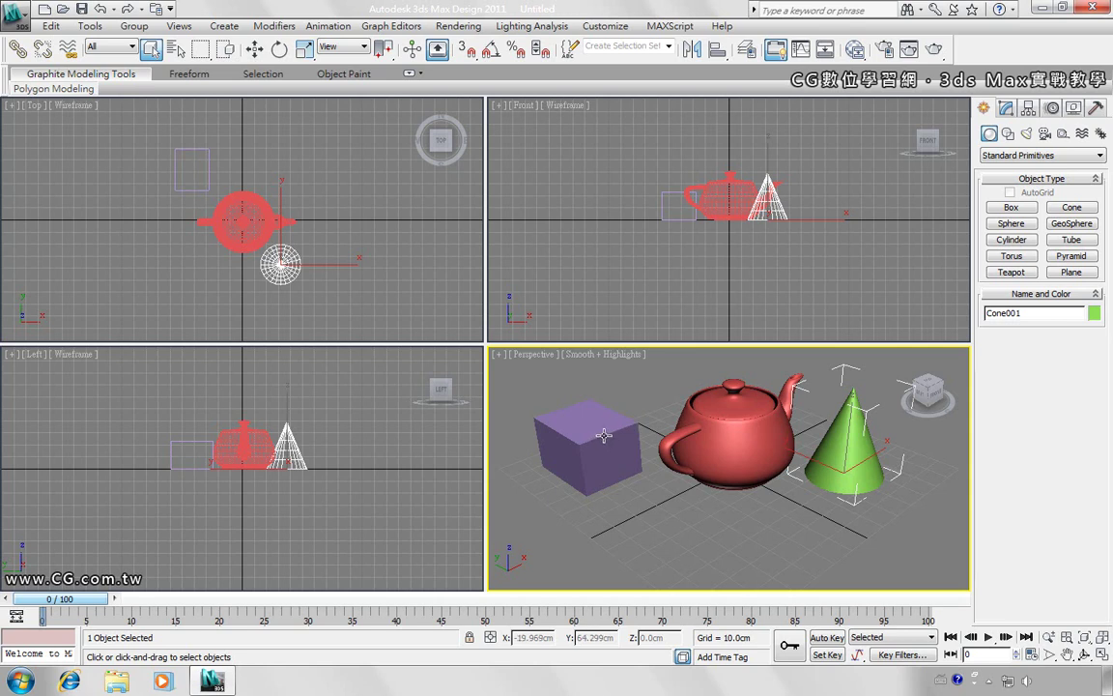
{"action": "left_click", "coordinate": [603, 435], "text": "ctrl"}
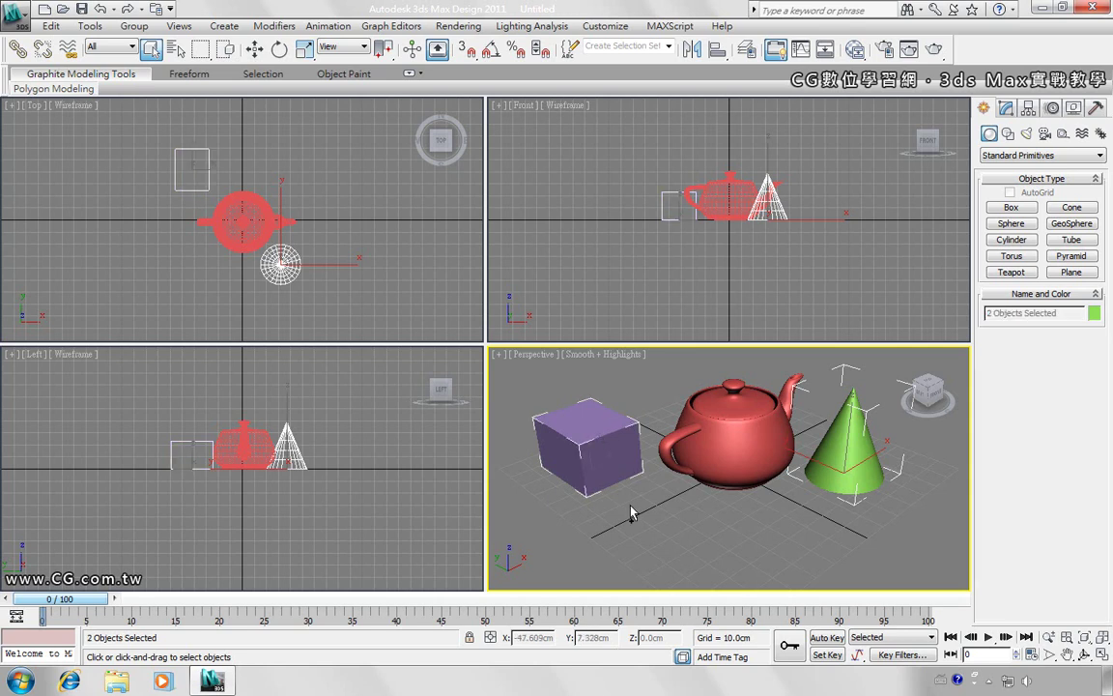
{"action": "left_click", "coordinate": [613, 450], "text": "alt"}
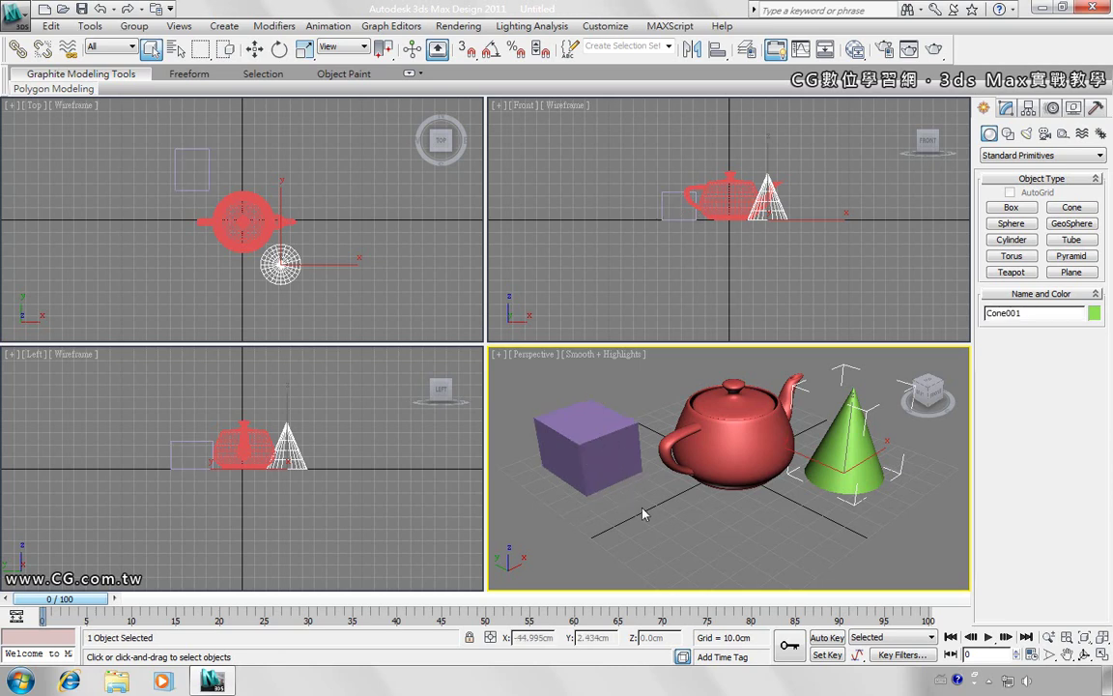
{"action": "left_click", "coordinate": [830, 476], "text": "alt"}
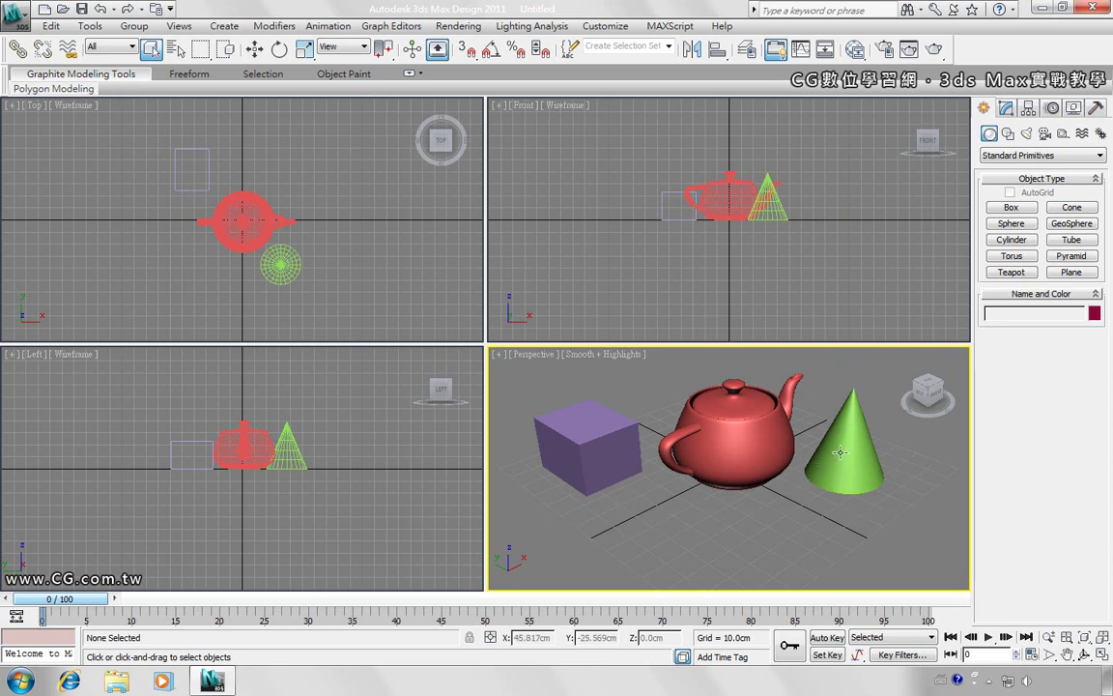
{"action": "left_click", "coordinate": [840, 451]}
{"action": "left_click", "coordinate": [606, 418], "text": "ctrl"}
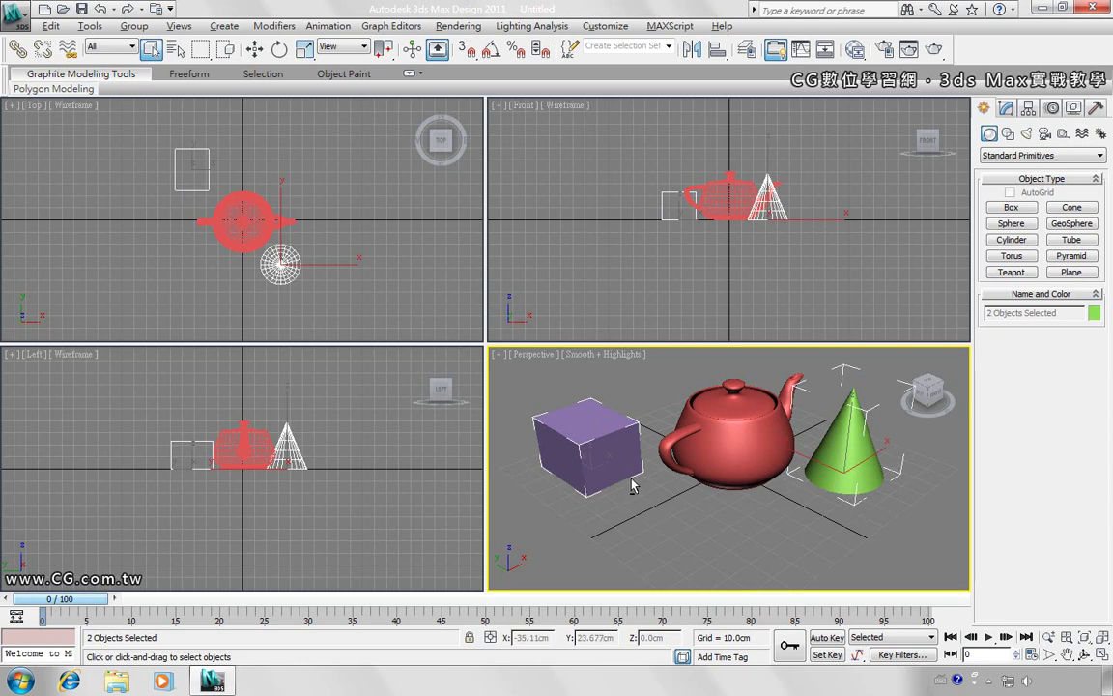
Delete the selected box and cone, then select the remaining red teapot
{"action": "key", "text": "alt"}
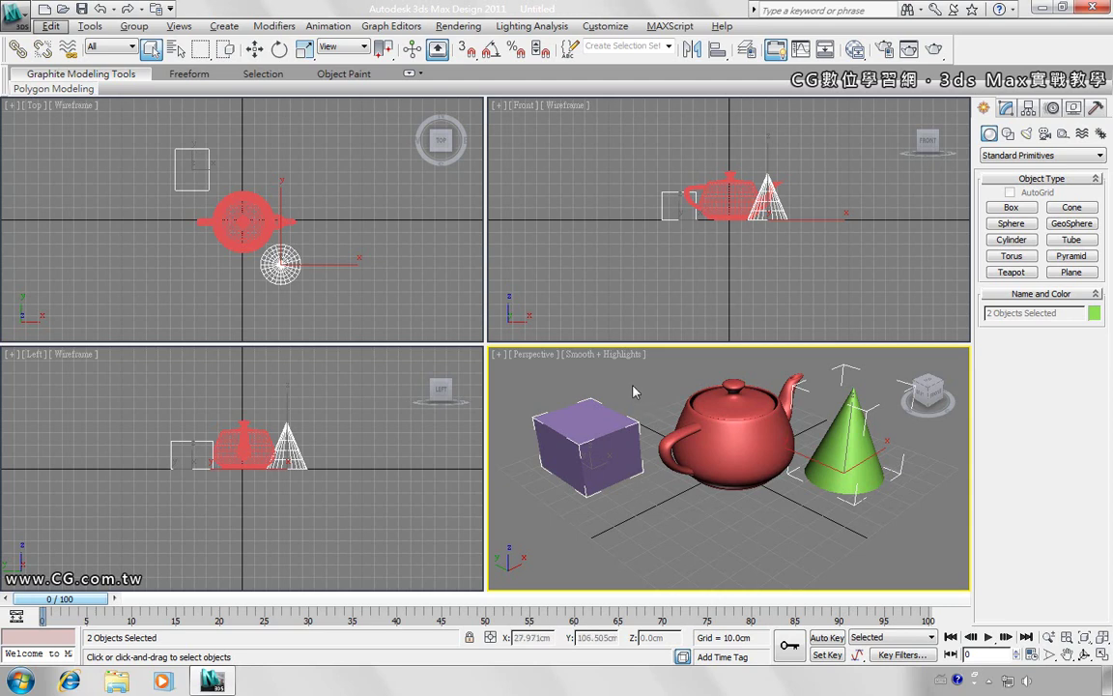
{"action": "key", "text": "alt"}
{"action": "left_click", "coordinate": [561, 415], "text": "alt"}
{"action": "left_click", "coordinate": [546, 401], "text": "ctrl"}
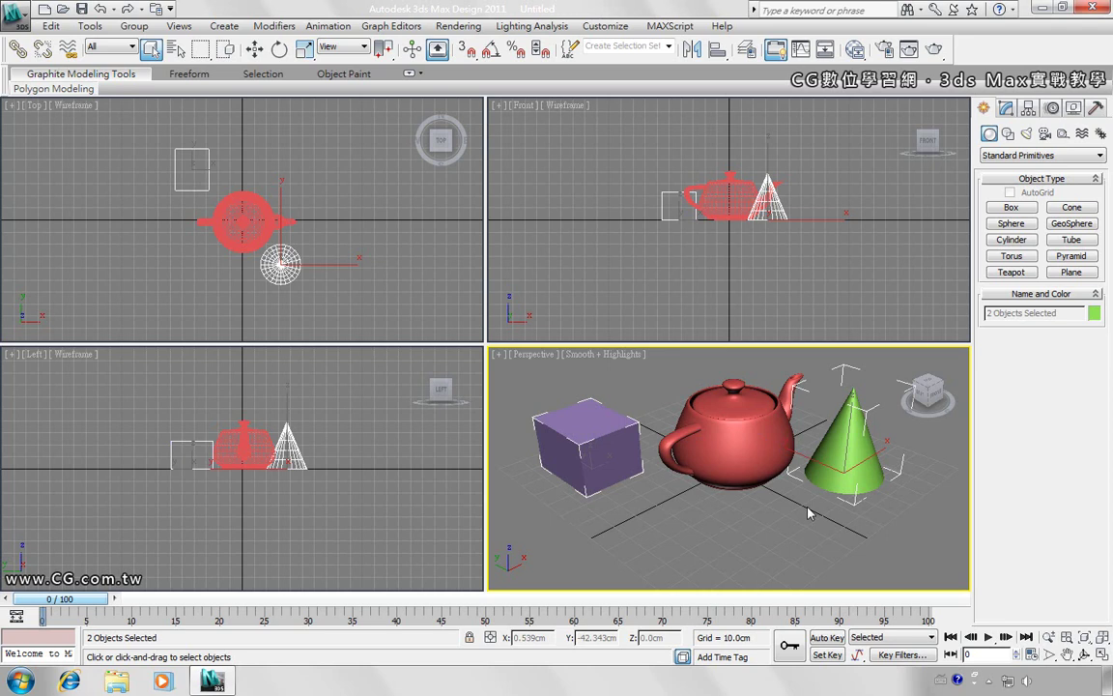
{"action": "key", "text": "Delete"}
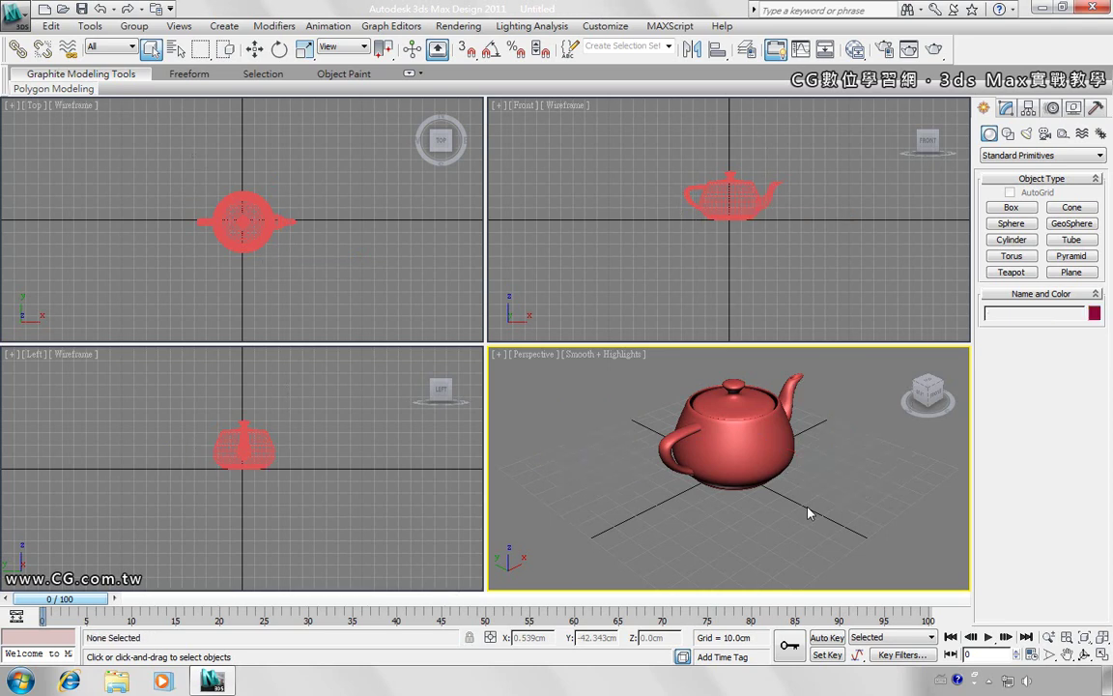
{"action": "left_click", "coordinate": [743, 454]}
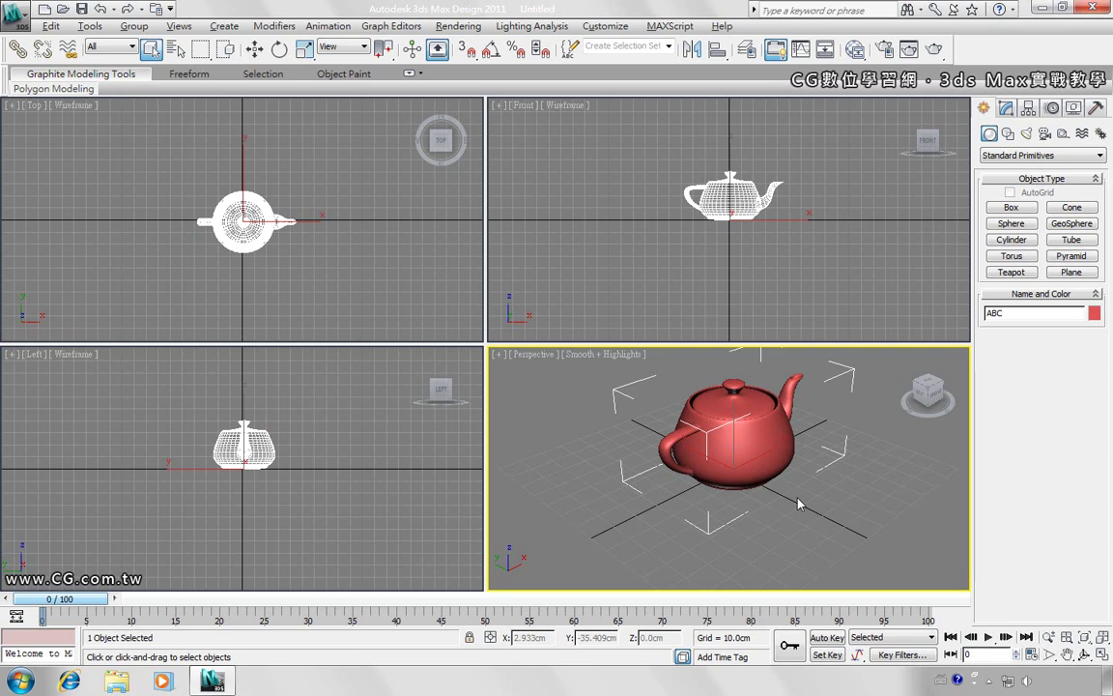
{"action": "key", "text": "alt+w"}
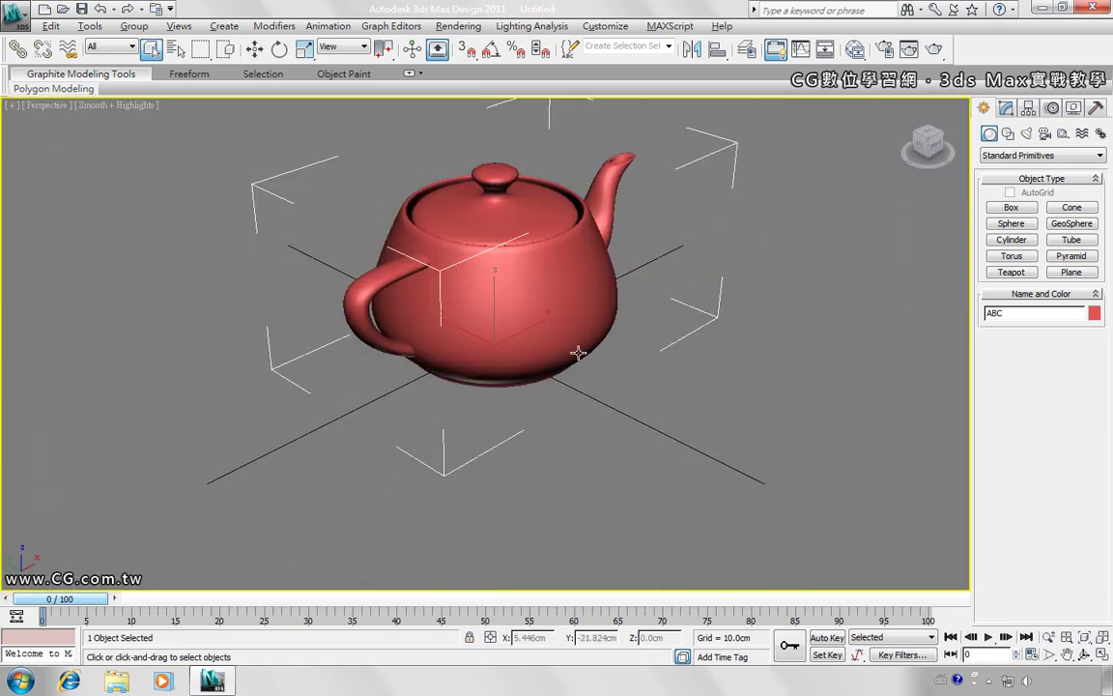
{"action": "mouse_move", "coordinate": [584, 414]}
{"action": "middle_mouse_down"}
{"action": "mouse_move", "coordinate": [619, 451]}
{"action": "mouse_move", "coordinate": [577, 383]}
{"action": "mouse_move", "coordinate": [566, 448]}
{"action": "mouse_move", "coordinate": [604, 400]}
{"action": "mouse_move", "coordinate": [567, 427]}
{"action": "mouse_move", "coordinate": [623, 449]}
{"action": "mouse_move", "coordinate": [579, 438]}
{"action": "mouse_move", "coordinate": [599, 439]}
{"action": "mouse_move", "coordinate": [578, 454]}
{"action": "mouse_move", "coordinate": [592, 454]}
{"action": "middle_mouse_up"}
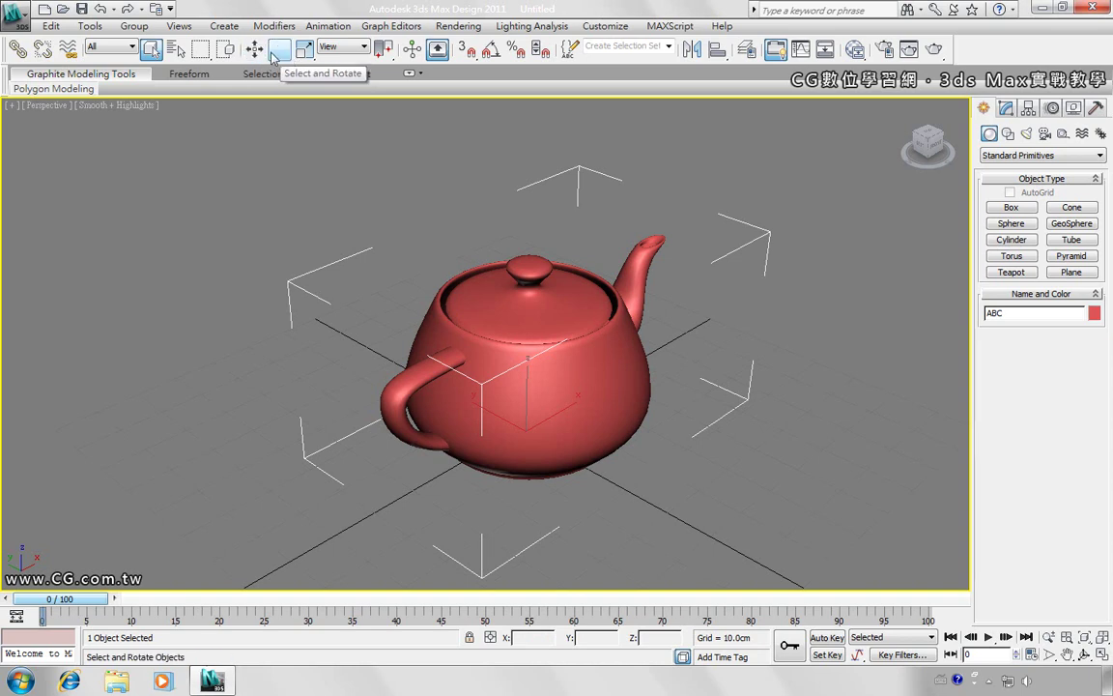
Move the ABC teapot by its gizmo axes to about X -8.83, Y -7.376, Z 9.707 cm
{"action": "left_click", "coordinate": [256, 53]}
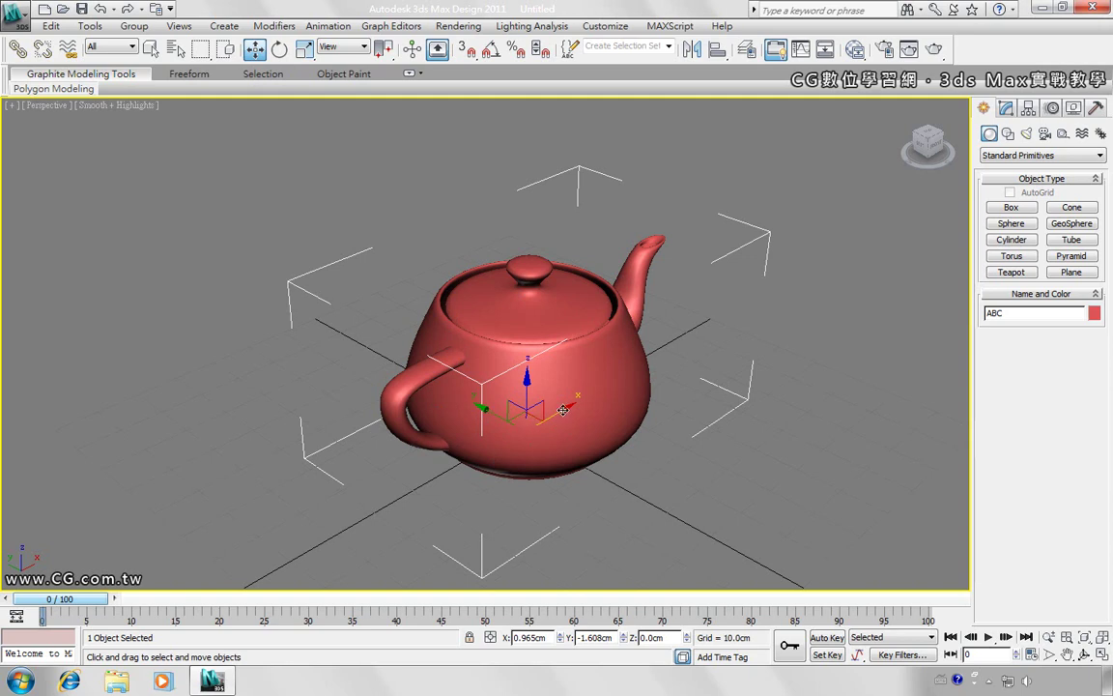
{"action": "mouse_move", "coordinate": [561, 410]}
{"action": "left_mouse_down"}
{"action": "mouse_move", "coordinate": [547, 431]}
{"action": "mouse_move", "coordinate": [577, 426]}
{"action": "mouse_move", "coordinate": [579, 408]}
{"action": "mouse_move", "coordinate": [466, 438]}
{"action": "mouse_move", "coordinate": [391, 402]}
{"action": "mouse_move", "coordinate": [484, 447]}
{"action": "left_mouse_up"}
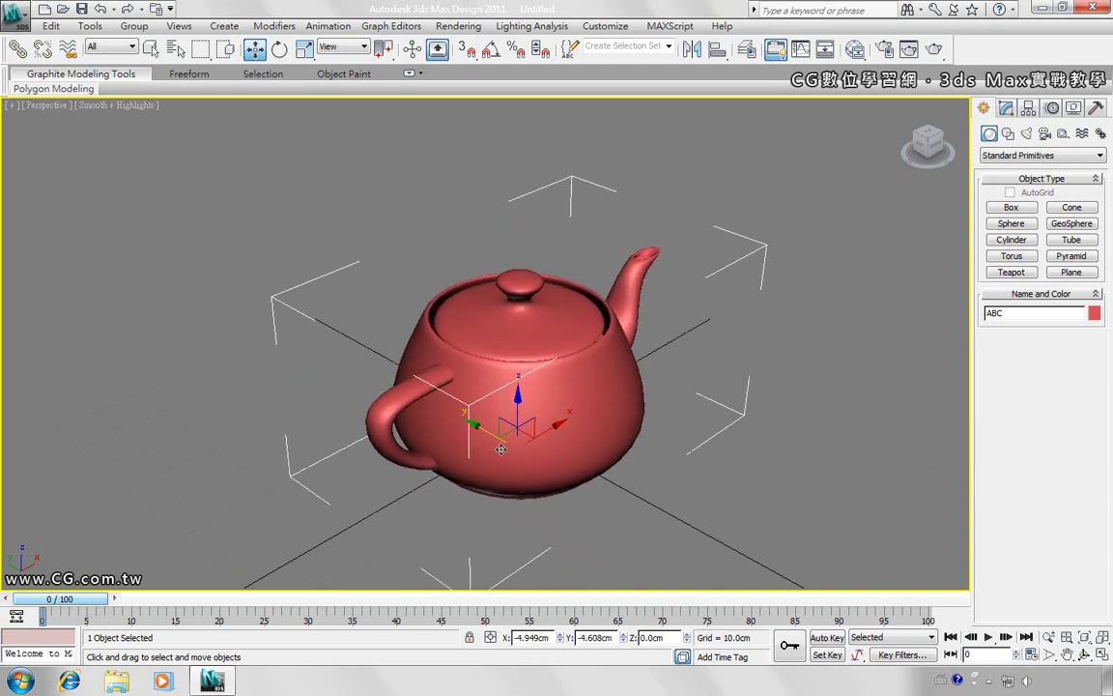
{"action": "mouse_move", "coordinate": [517, 394]}
{"action": "left_mouse_down"}
{"action": "mouse_move", "coordinate": [521, 362]}
{"action": "mouse_move", "coordinate": [525, 377]}
{"action": "left_mouse_up"}
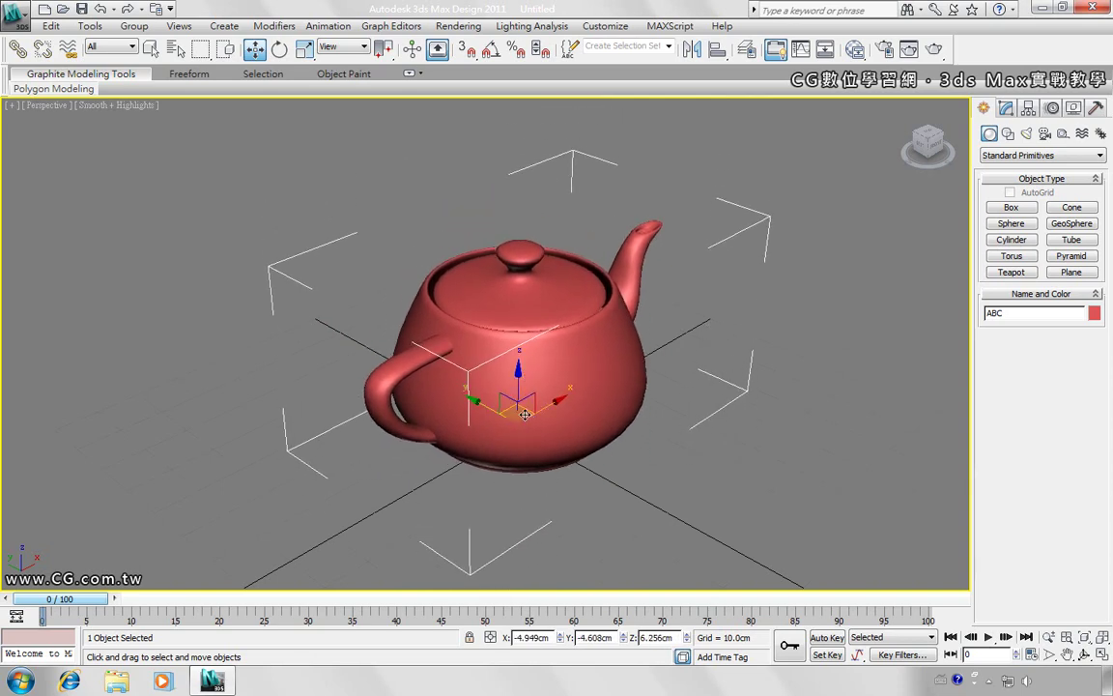
{"action": "mouse_move", "coordinate": [525, 414]}
{"action": "left_mouse_down"}
{"action": "mouse_move", "coordinate": [486, 476]}
{"action": "mouse_move", "coordinate": [506, 446]}
{"action": "mouse_move", "coordinate": [506, 405]}
{"action": "mouse_move", "coordinate": [457, 479]}
{"action": "mouse_move", "coordinate": [573, 473]}
{"action": "mouse_move", "coordinate": [536, 409]}
{"action": "mouse_move", "coordinate": [444, 415]}
{"action": "mouse_move", "coordinate": [507, 435]}
{"action": "mouse_move", "coordinate": [460, 443]}
{"action": "mouse_move", "coordinate": [474, 430]}
{"action": "mouse_move", "coordinate": [462, 436]}
{"action": "mouse_move", "coordinate": [463, 415]}
{"action": "mouse_move", "coordinate": [534, 456]}
{"action": "mouse_move", "coordinate": [466, 439]}
{"action": "mouse_move", "coordinate": [471, 398]}
{"action": "mouse_move", "coordinate": [497, 460]}
{"action": "mouse_move", "coordinate": [562, 390]}
{"action": "mouse_move", "coordinate": [447, 460]}
{"action": "mouse_move", "coordinate": [580, 454]}
{"action": "mouse_move", "coordinate": [454, 460]}
{"action": "mouse_move", "coordinate": [548, 445]}
{"action": "mouse_move", "coordinate": [502, 452]}
{"action": "mouse_move", "coordinate": [525, 443]}
{"action": "left_mouse_up"}
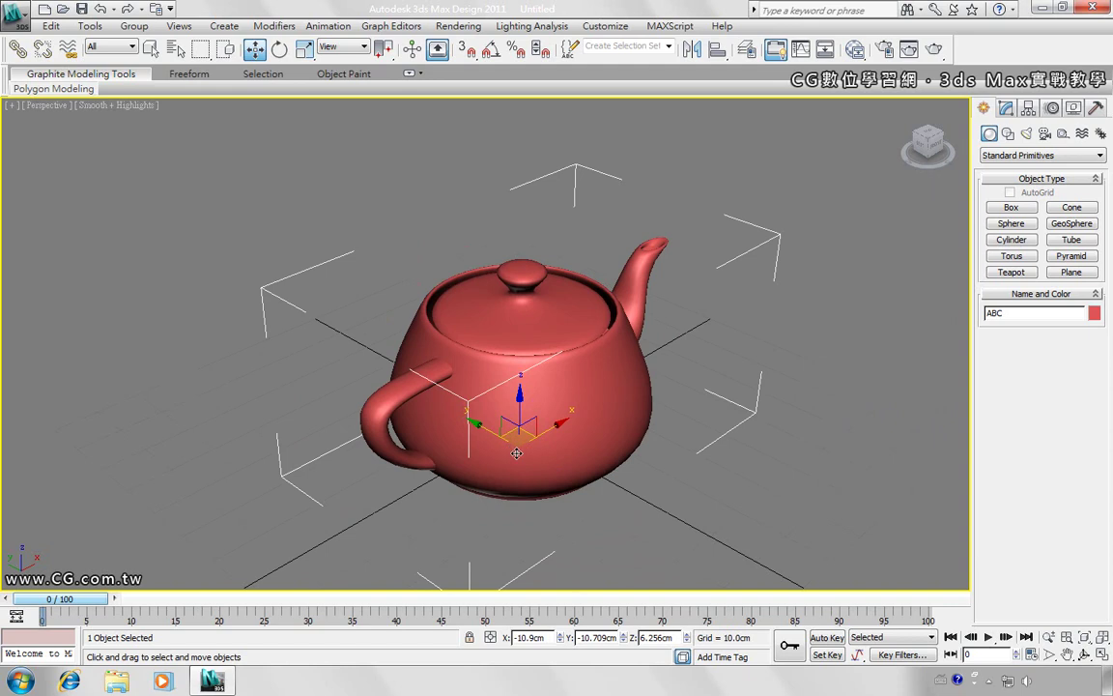
{"action": "mouse_move", "coordinate": [537, 419]}
{"action": "left_mouse_down"}
{"action": "mouse_move", "coordinate": [532, 464]}
{"action": "mouse_move", "coordinate": [498, 459]}
{"action": "mouse_move", "coordinate": [535, 442]}
{"action": "mouse_move", "coordinate": [543, 448]}
{"action": "mouse_move", "coordinate": [465, 460]}
{"action": "mouse_move", "coordinate": [454, 450]}
{"action": "mouse_move", "coordinate": [478, 475]}
{"action": "mouse_move", "coordinate": [447, 373]}
{"action": "mouse_move", "coordinate": [423, 418]}
{"action": "mouse_move", "coordinate": [580, 462]}
{"action": "mouse_move", "coordinate": [432, 375]}
{"action": "mouse_move", "coordinate": [529, 467]}
{"action": "mouse_move", "coordinate": [465, 454]}
{"action": "mouse_move", "coordinate": [498, 396]}
{"action": "left_mouse_up"}
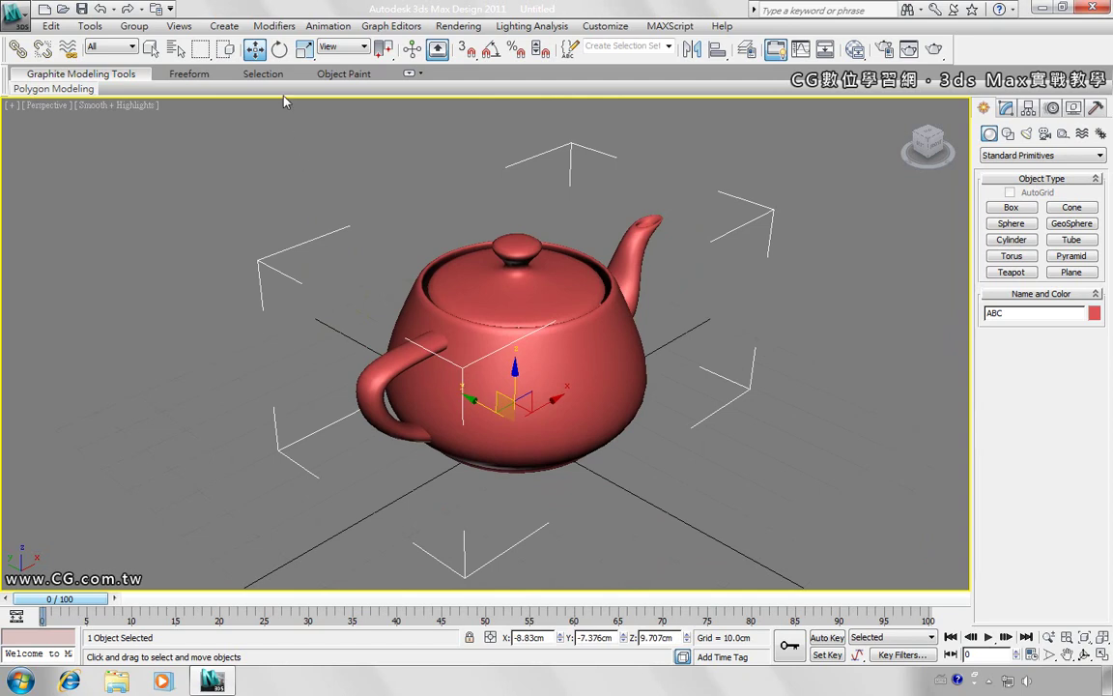
{"action": "left_click", "coordinate": [280, 51]}
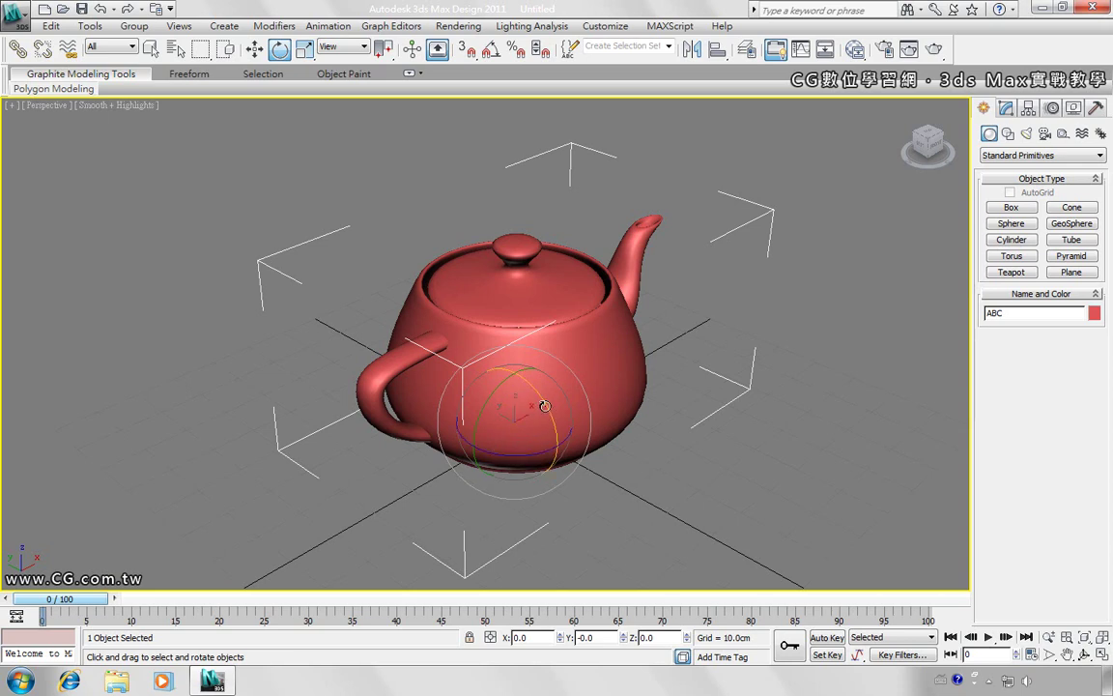
Undo a trial X tilt, then rotate the teapot to about X -0.092°, Y 3.914°, Z 178.654°
{"action": "mouse_move", "coordinate": [545, 406]}
{"action": "left_mouse_down"}
{"action": "mouse_move", "coordinate": [505, 364]}
{"action": "mouse_move", "coordinate": [551, 437]}
{"action": "left_mouse_up"}
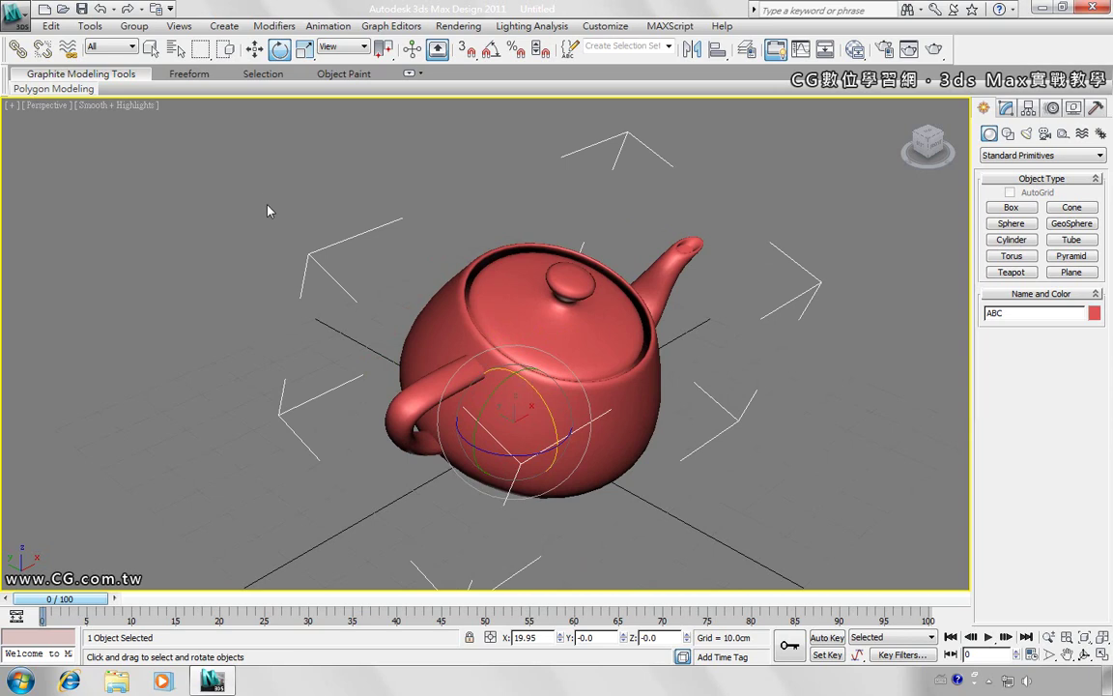
{"action": "left_click", "coordinate": [100, 9]}
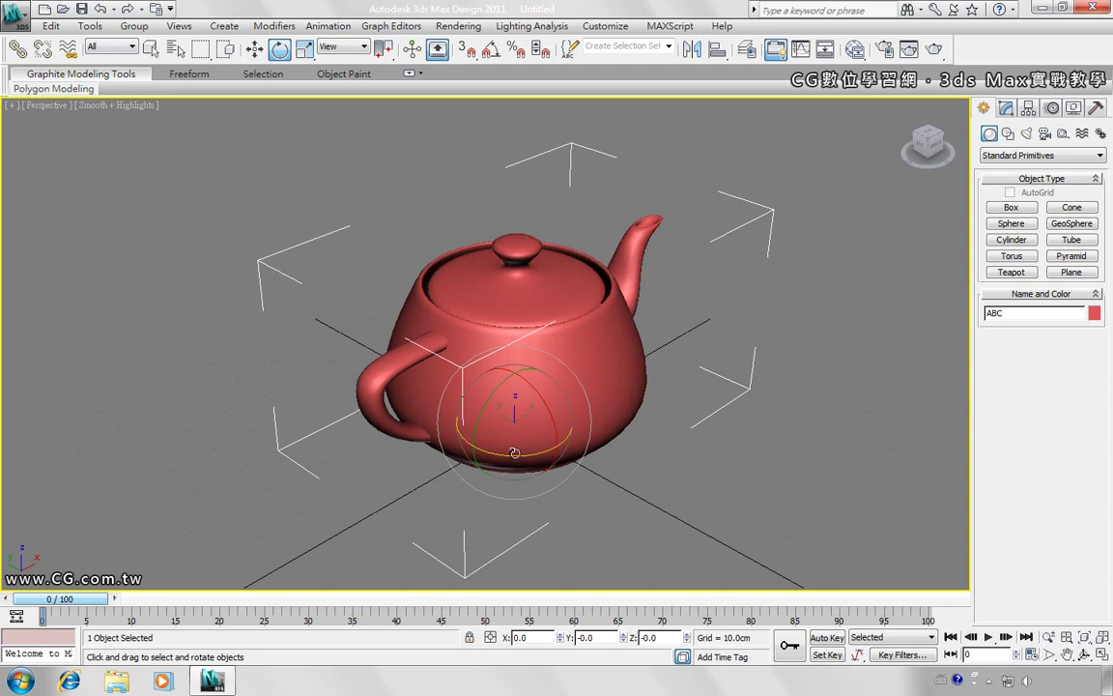
{"action": "left_click_drag", "start_coordinate": [520, 455], "coordinate": [225, 427]}
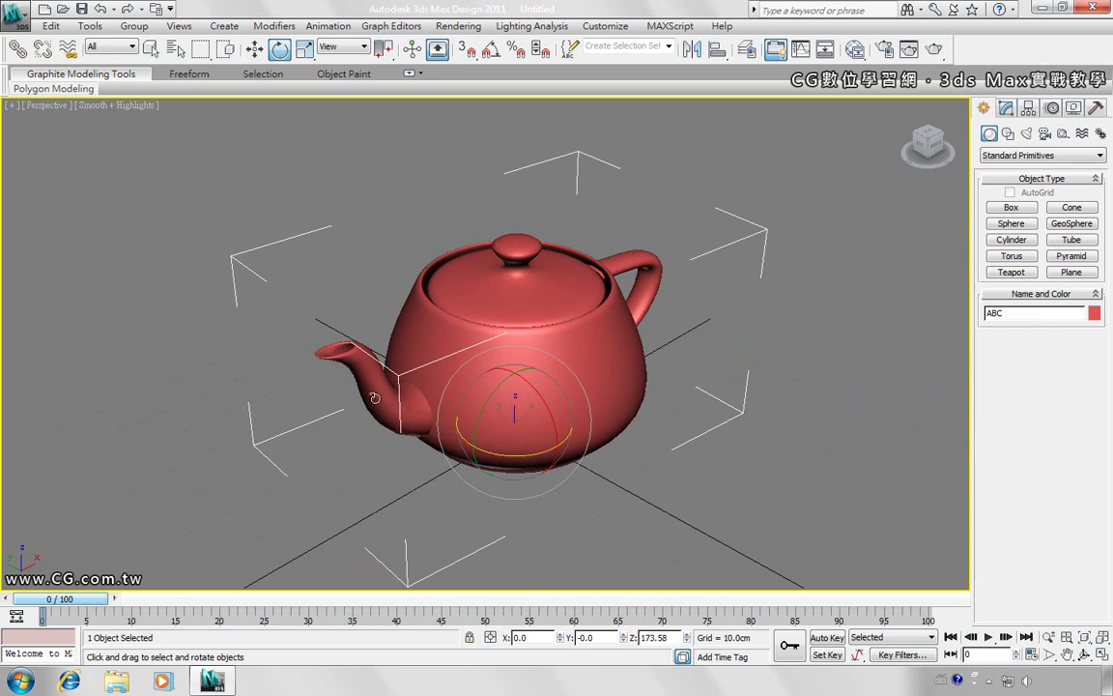
{"action": "left_click_drag", "start_coordinate": [502, 451], "coordinate": [509, 456]}
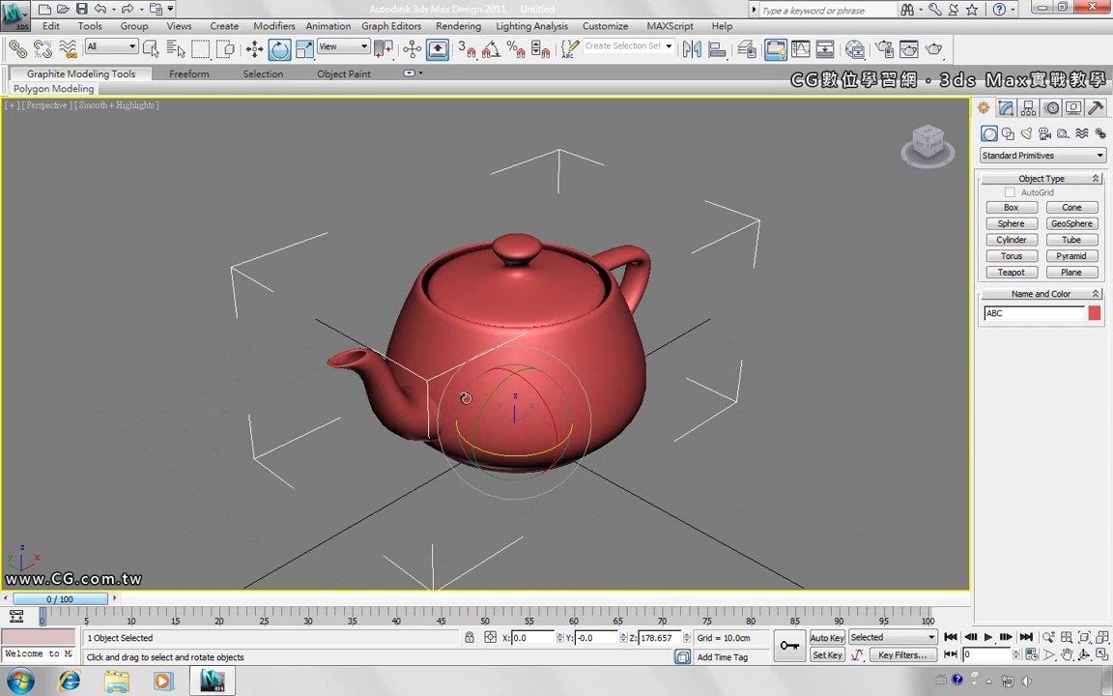
{"action": "mouse_move", "coordinate": [464, 397]}
{"action": "left_mouse_down"}
{"action": "mouse_move", "coordinate": [475, 446]}
{"action": "mouse_move", "coordinate": [506, 404]}
{"action": "mouse_move", "coordinate": [502, 413]}
{"action": "left_mouse_up"}
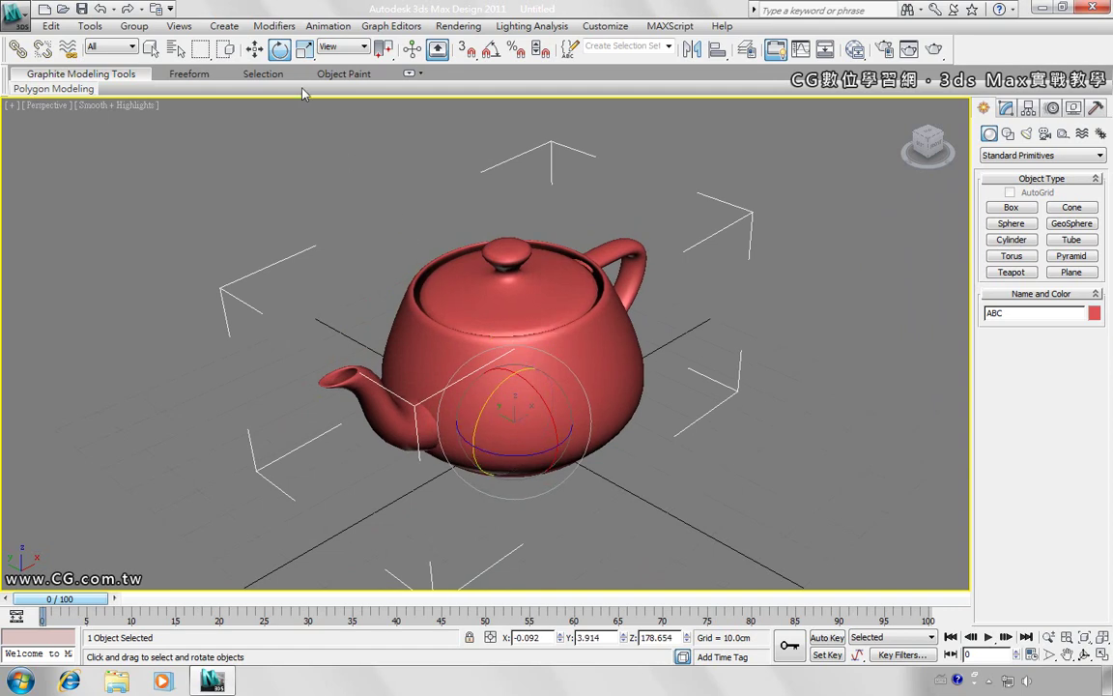
{"action": "left_click", "coordinate": [304, 51]}
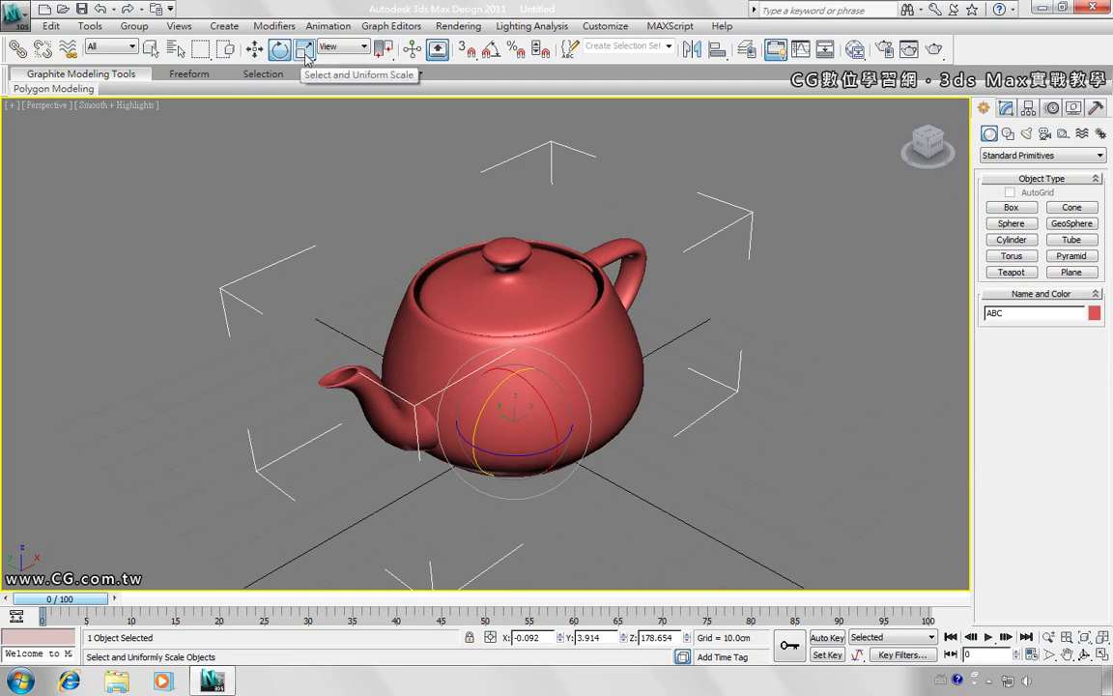
Drag the X, Y and Z scale handles, ending near 96.1% on X and 94.4% on Y
{"action": "left_click", "coordinate": [305, 50]}
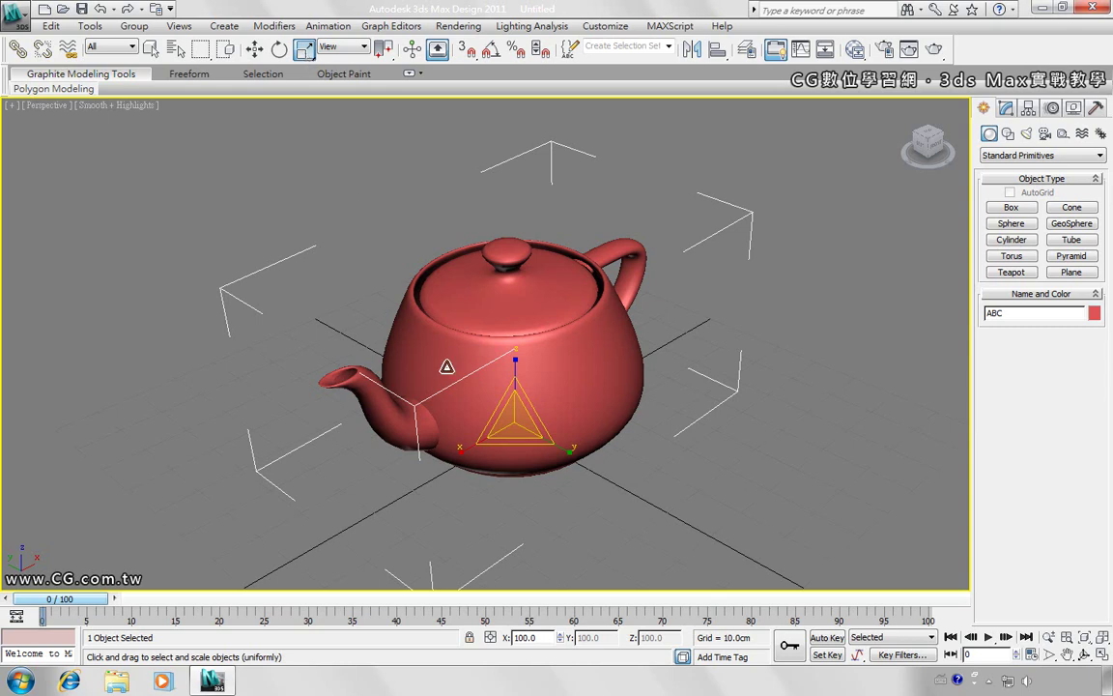
{"action": "mouse_move", "coordinate": [460, 449]}
{"action": "left_mouse_down"}
{"action": "mouse_move", "coordinate": [410, 476]}
{"action": "mouse_move", "coordinate": [463, 453]}
{"action": "left_mouse_up"}
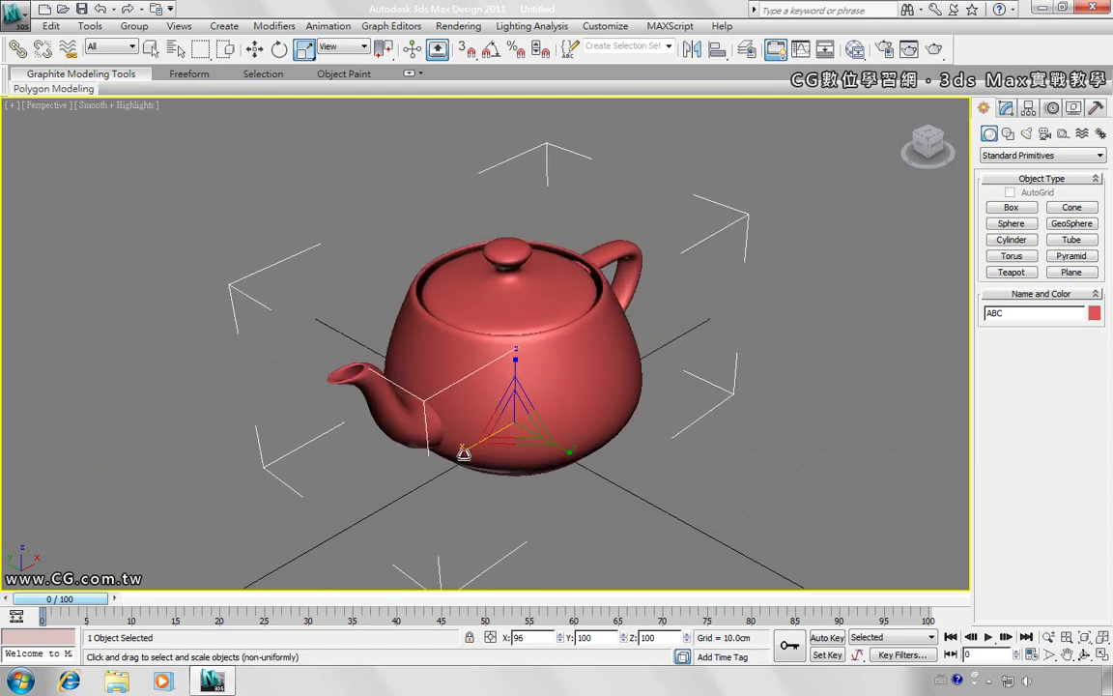
{"action": "mouse_move", "coordinate": [562, 450]}
{"action": "left_mouse_down"}
{"action": "mouse_move", "coordinate": [604, 467]}
{"action": "mouse_move", "coordinate": [556, 440]}
{"action": "left_mouse_up"}
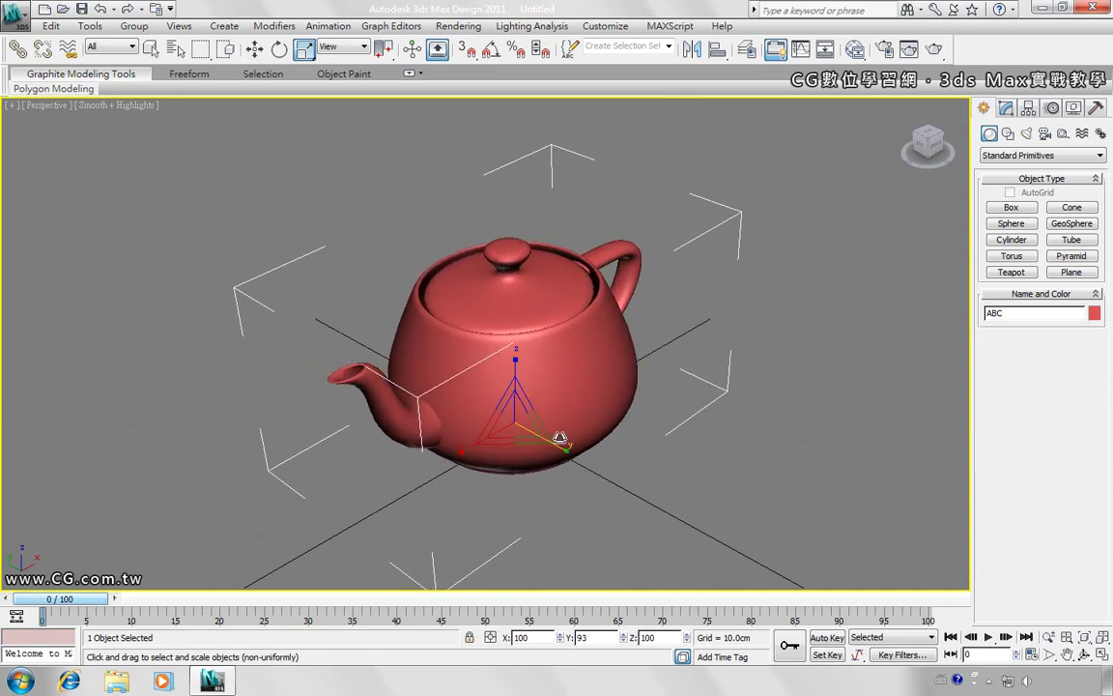
{"action": "left_click_drag", "start_coordinate": [516, 372], "coordinate": [514, 323]}
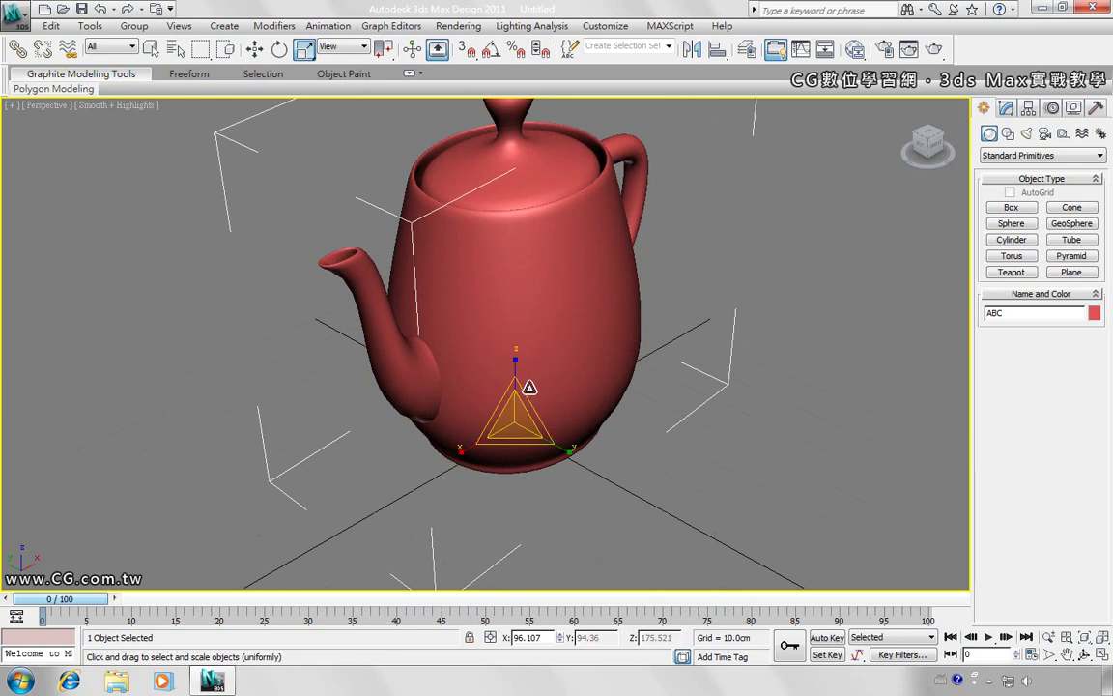
{"action": "mouse_move", "coordinate": [514, 373]}
{"action": "left_mouse_down"}
{"action": "mouse_move", "coordinate": [516, 388]}
{"action": "mouse_move", "coordinate": [509, 373]}
{"action": "left_mouse_up"}
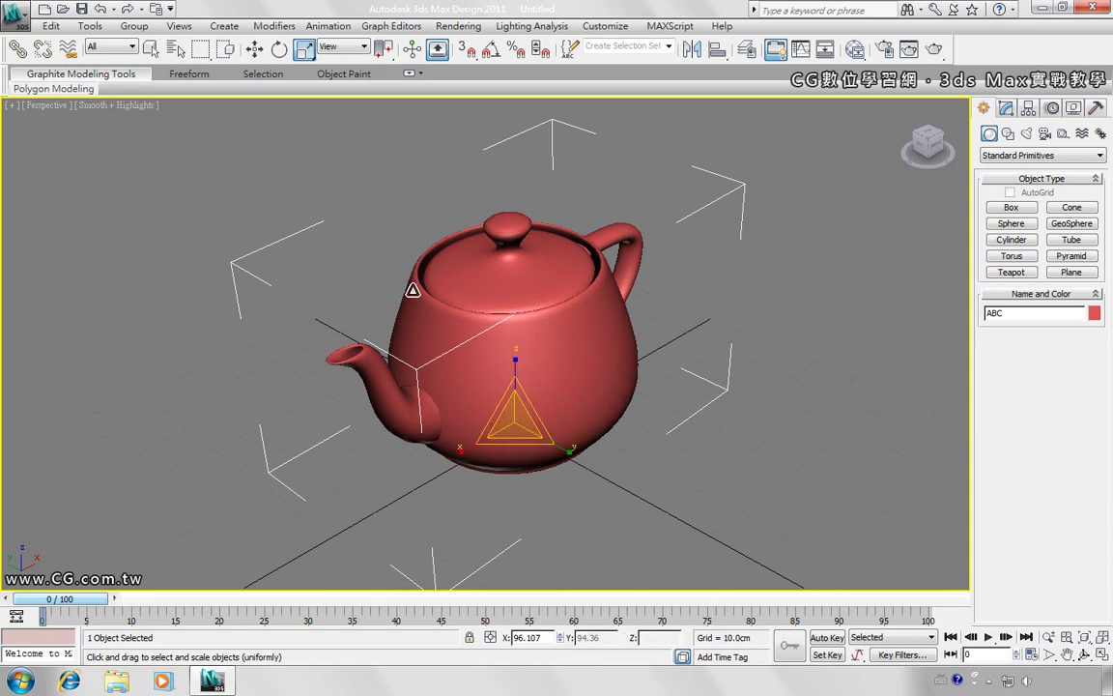
Open Move Transform Type-In, showing -8.83, -7.376, 9.707 cm, and drag it to the lower right
{"action": "left_click", "coordinate": [254, 50]}
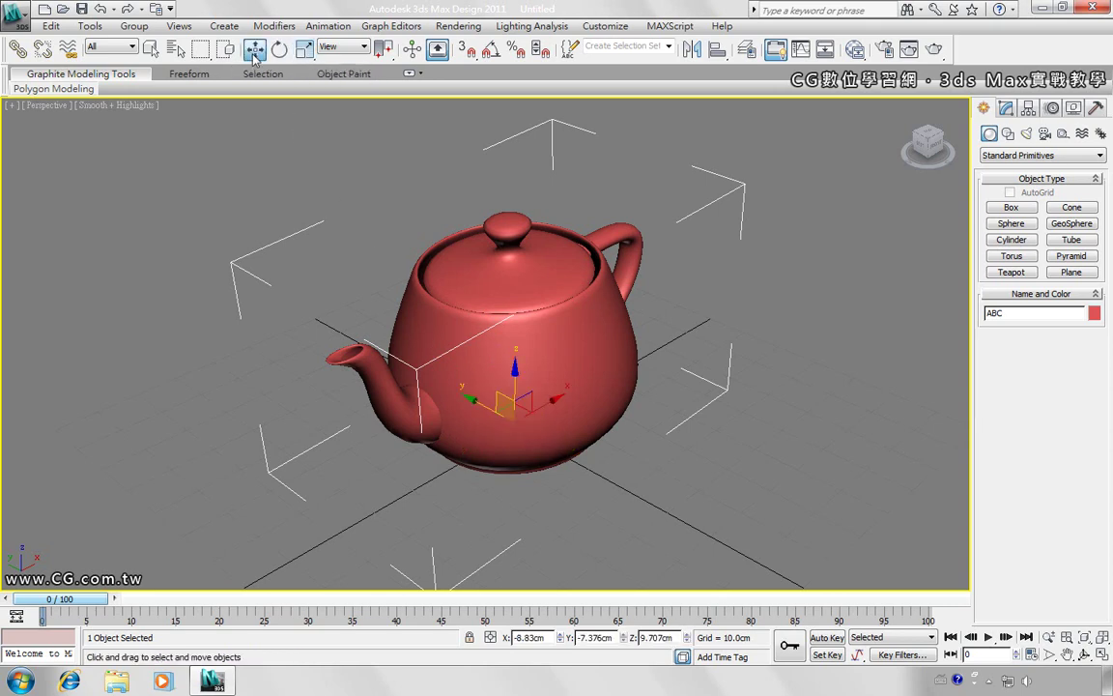
{"action": "right_click", "coordinate": [254, 53]}
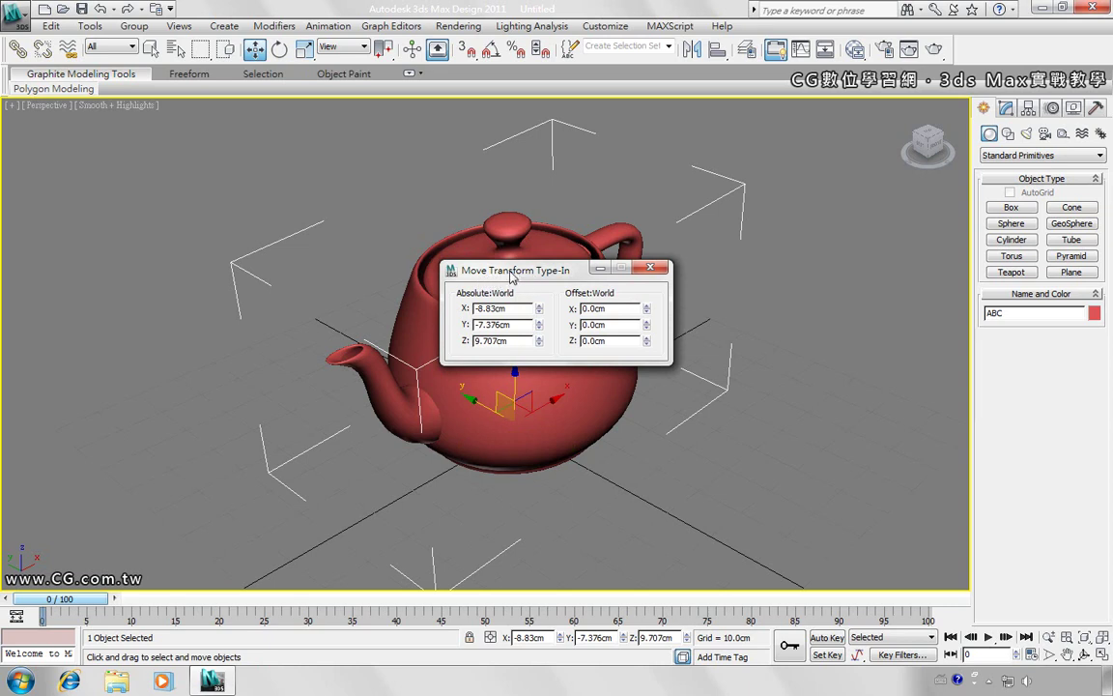
{"action": "mouse_move", "coordinate": [511, 277]}
{"action": "left_mouse_down"}
{"action": "mouse_move", "coordinate": [742, 386]}
{"action": "mouse_move", "coordinate": [788, 452]}
{"action": "left_mouse_up"}
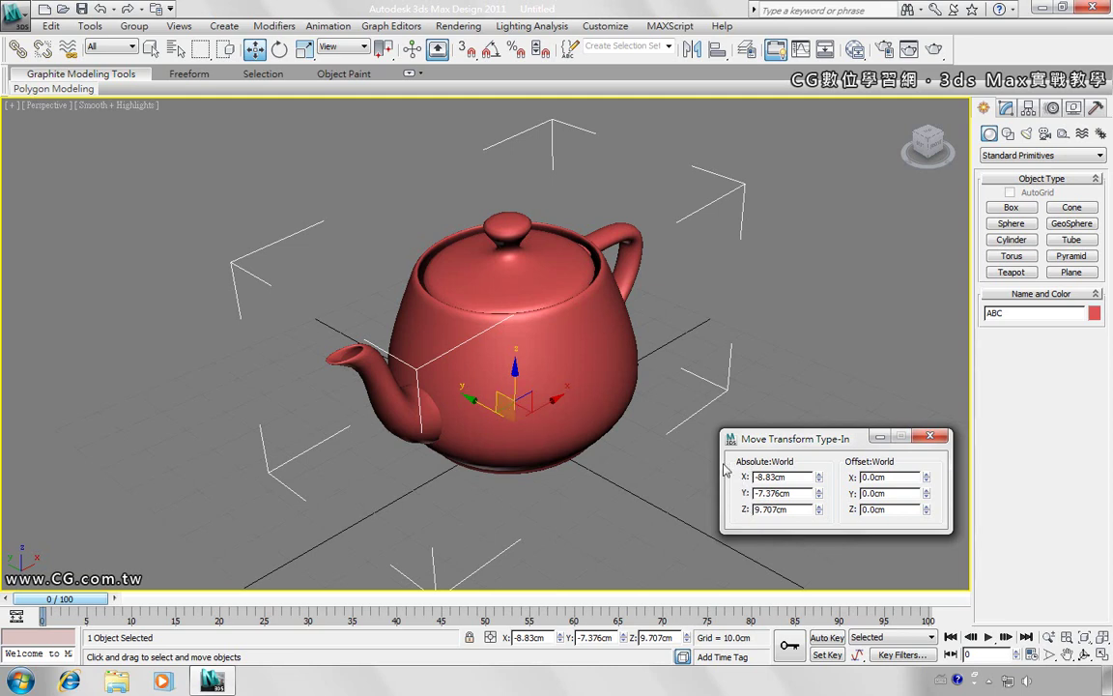
Enter absolute position X 0, Y 0, Z 0 cm in Move Transform Type-In
{"action": "left_click_drag", "start_coordinate": [770, 478], "coordinate": [608, 434]}
{"action": "type", "text": "0"}
{"action": "key", "text": "Tab"}
{"action": "type", "text": "0"}
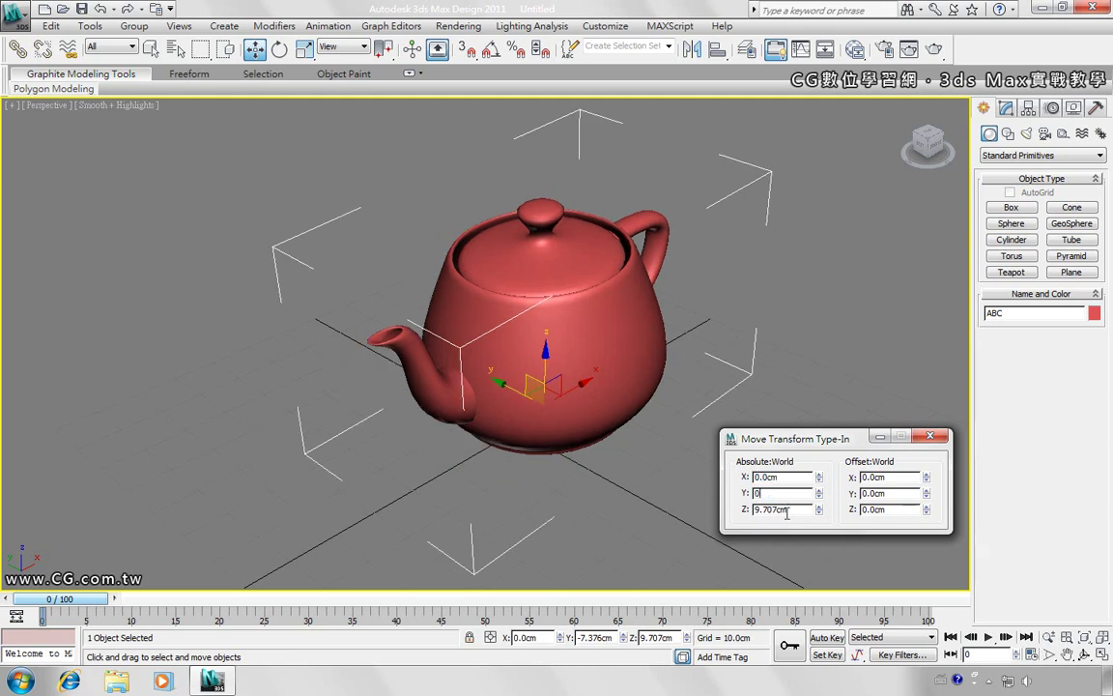
{"action": "key", "text": "Tab"}
{"action": "type", "text": "0"}
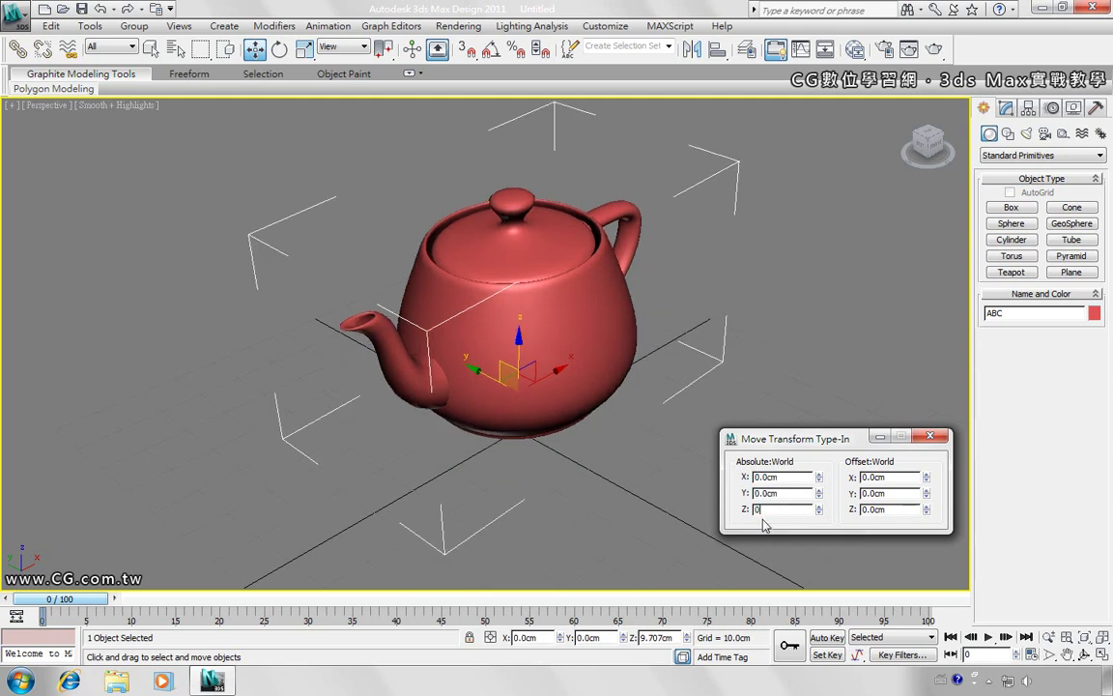
{"action": "key", "text": "Return"}
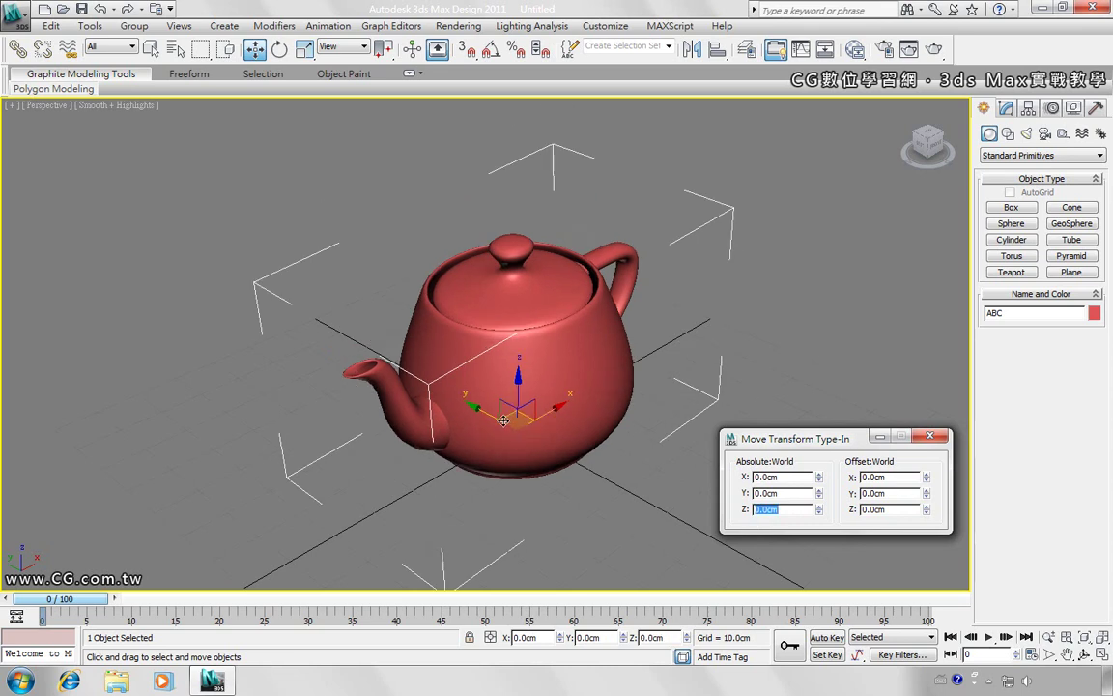
Move the teapot with the gizmo and spinners, reaching roughly X -15.681 and Y 8.163 cm
{"action": "left_click_drag", "start_coordinate": [473, 407], "coordinate": [522, 441]}
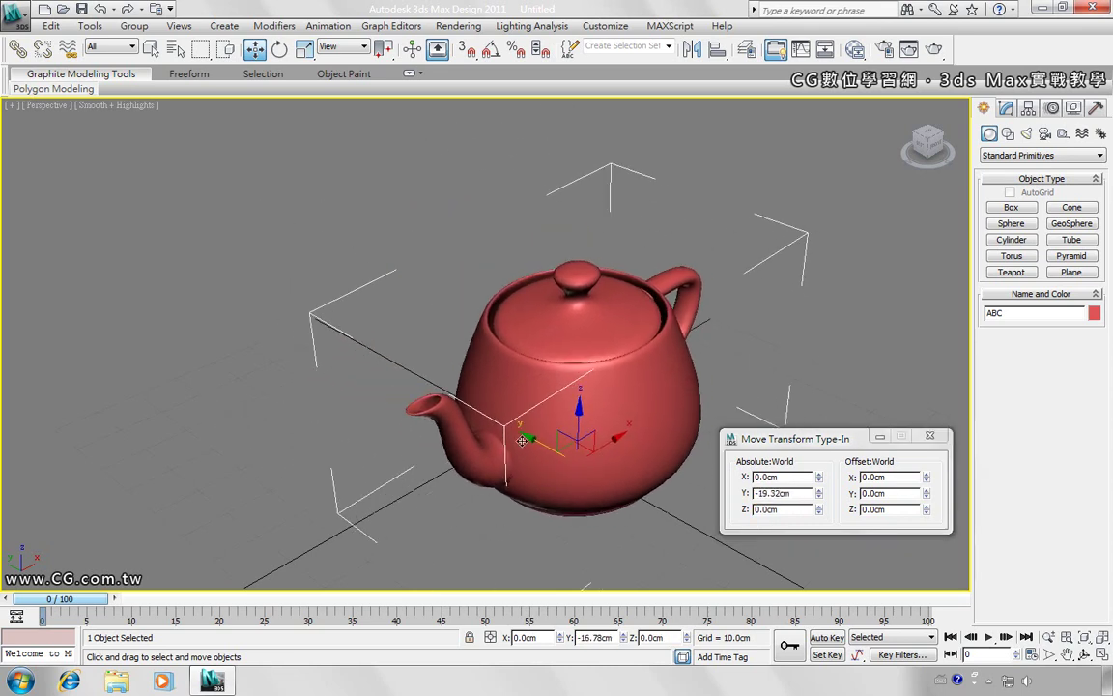
{"action": "left_click_drag", "start_coordinate": [522, 441], "coordinate": [406, 356]}
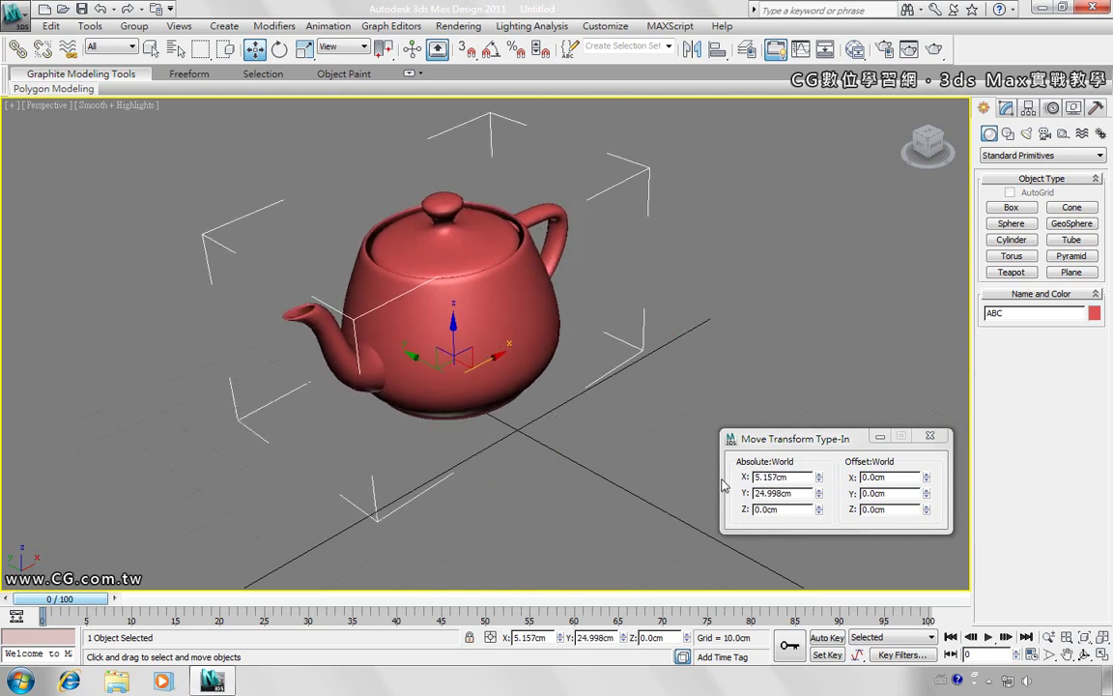
{"action": "left_click_drag", "start_coordinate": [819, 493], "coordinate": [852, 539]}
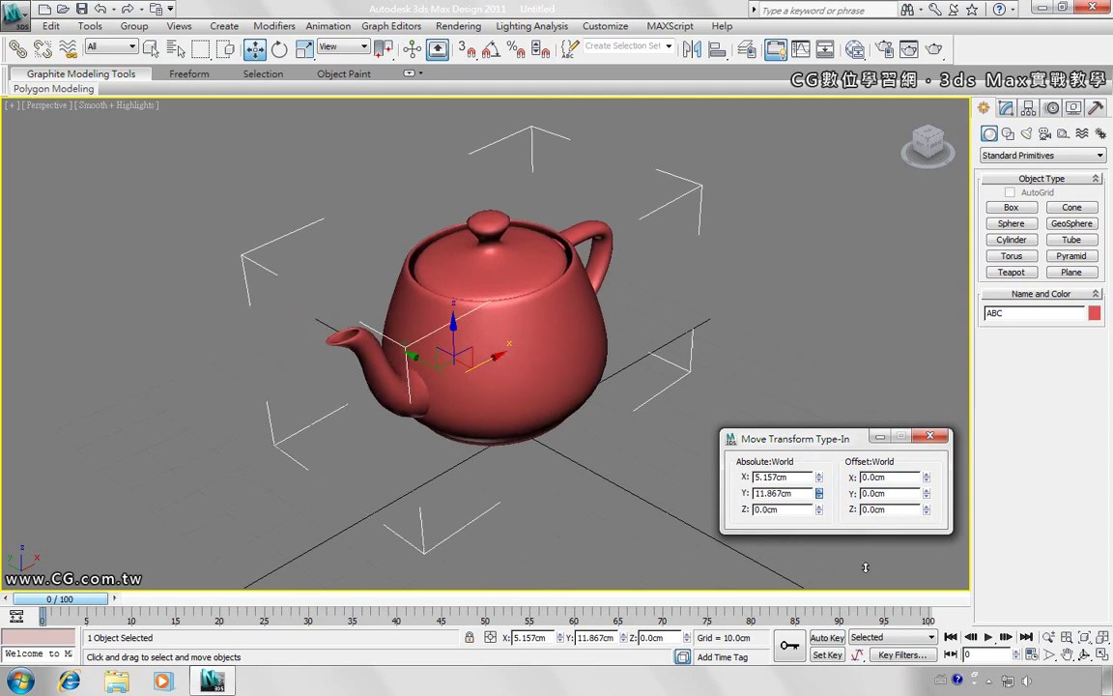
{"action": "left_click_drag", "start_coordinate": [852, 539], "coordinate": [852, 580]}
{"action": "left_click_drag", "start_coordinate": [819, 477], "coordinate": [813, 467]}
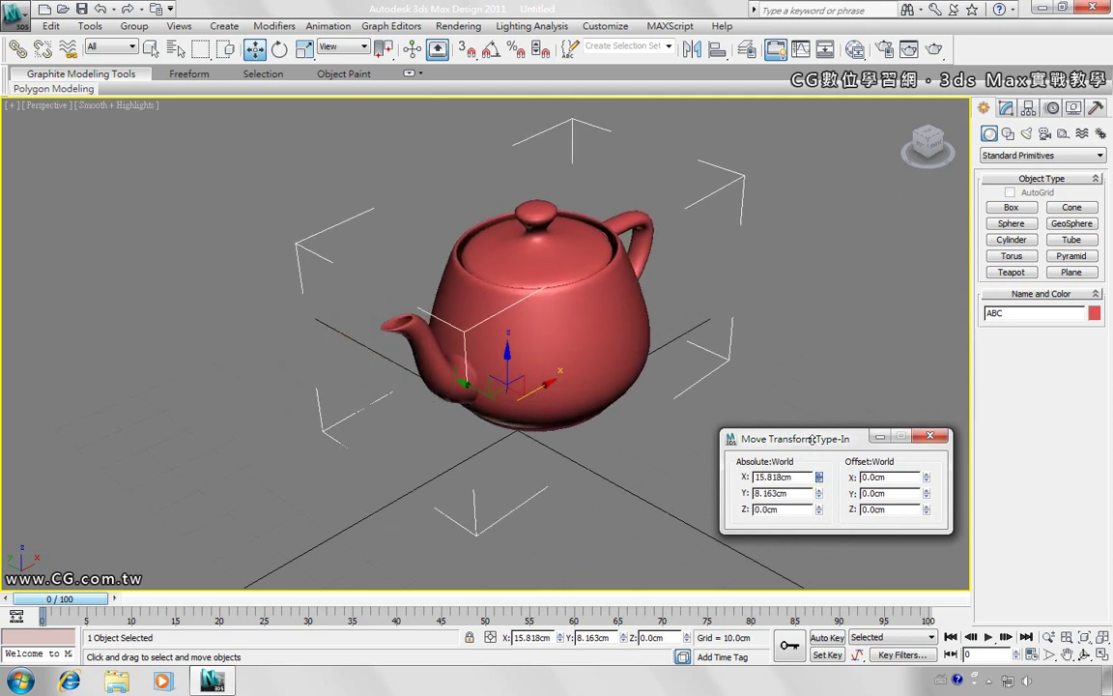
{"action": "mouse_move", "coordinate": [813, 468]}
{"action": "left_mouse_down"}
{"action": "mouse_move", "coordinate": [819, 507]}
{"action": "mouse_move", "coordinate": [821, 366]}
{"action": "mouse_move", "coordinate": [737, 315]}
{"action": "left_mouse_up"}
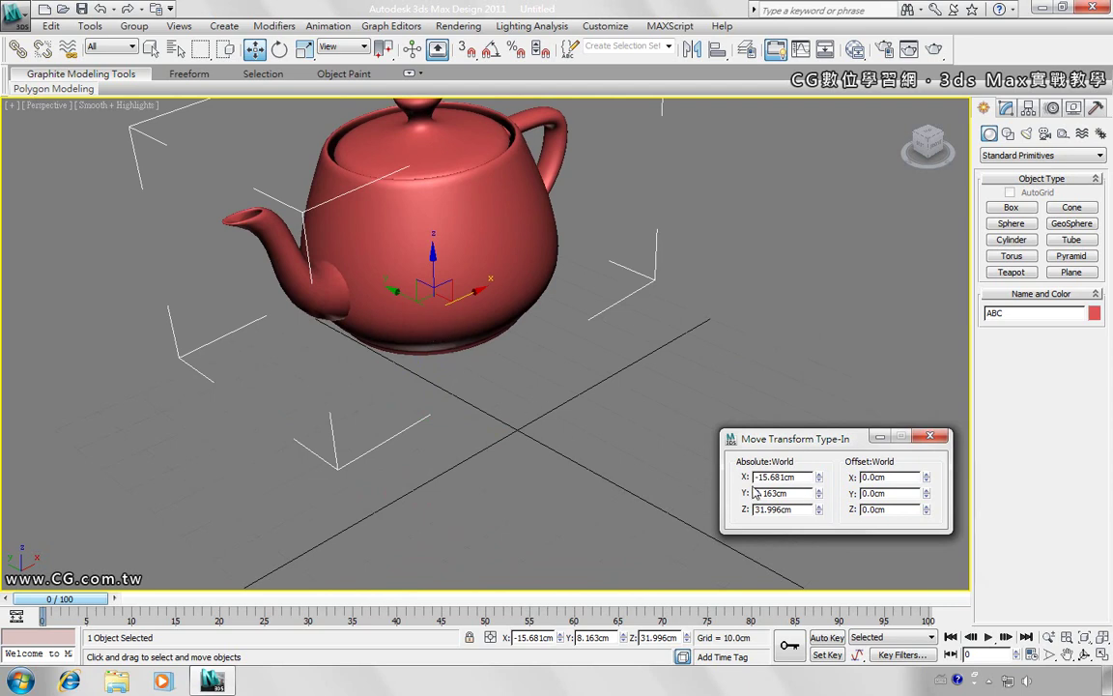
Reset the X, Y and Z position spinners to 0 cm
{"action": "right_click", "coordinate": [820, 480]}
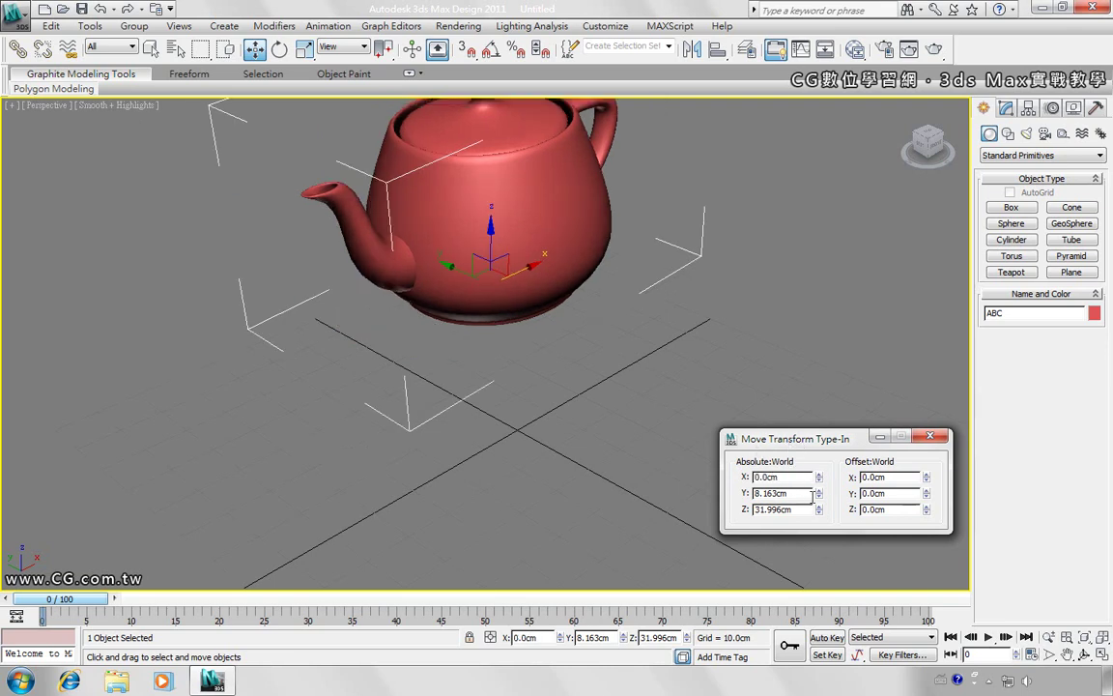
{"action": "right_click", "coordinate": [819, 494]}
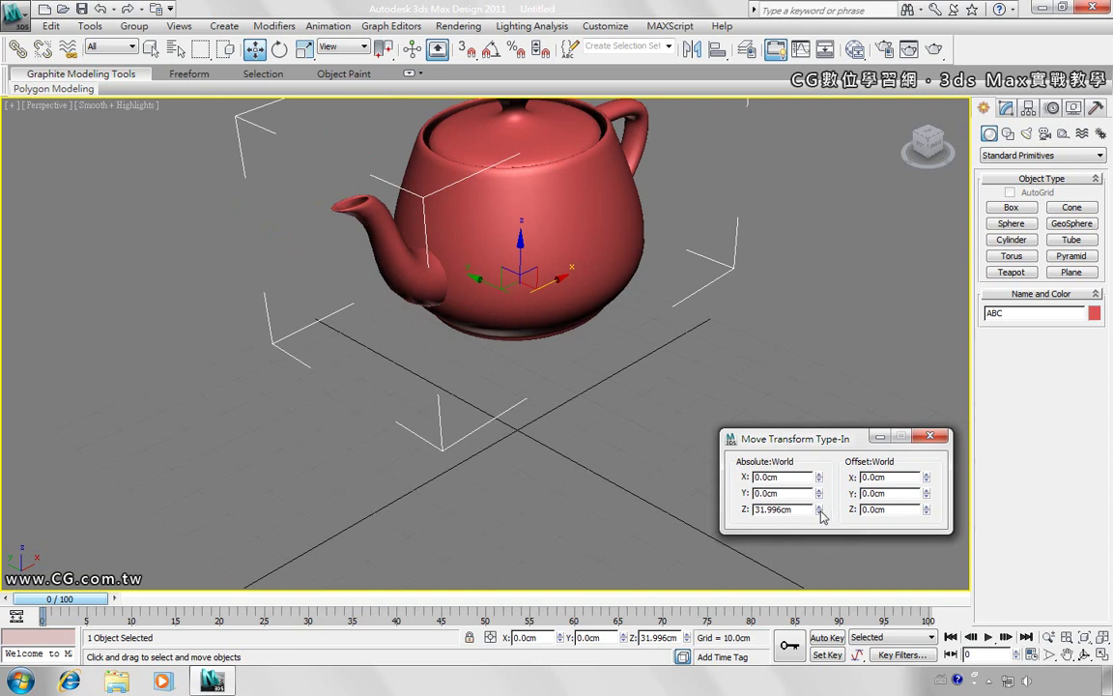
{"action": "right_click", "coordinate": [818, 510]}
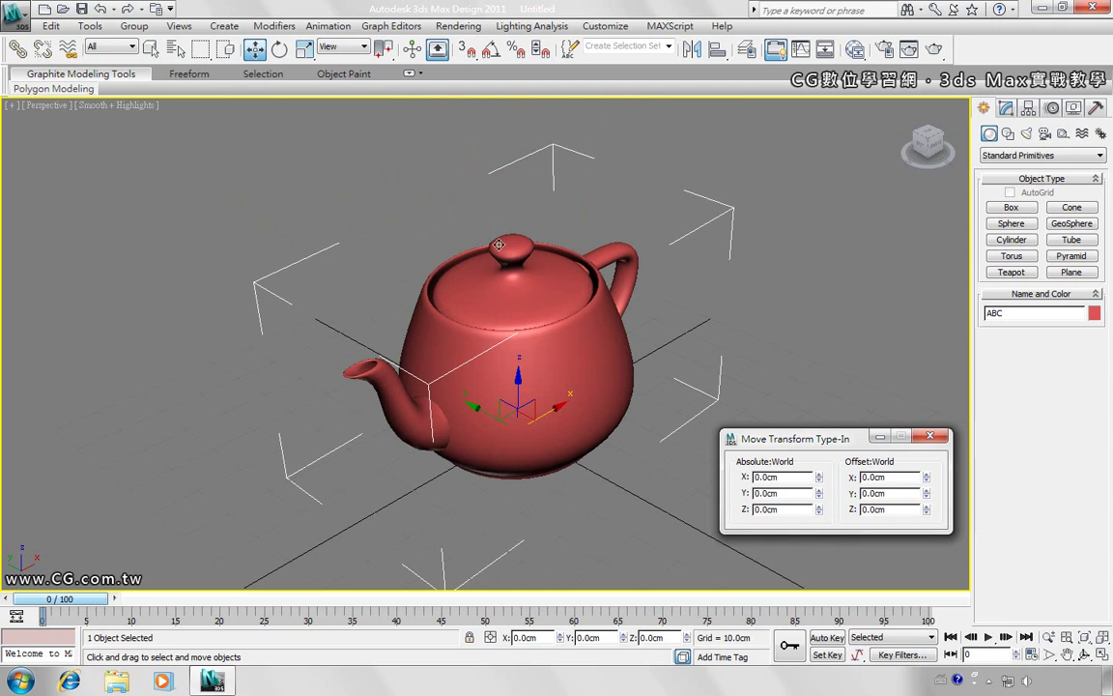
Zero the absolute X, Y and Z rotation spinners in Rotate Transform Type-In
{"action": "left_click", "coordinate": [279, 51]}
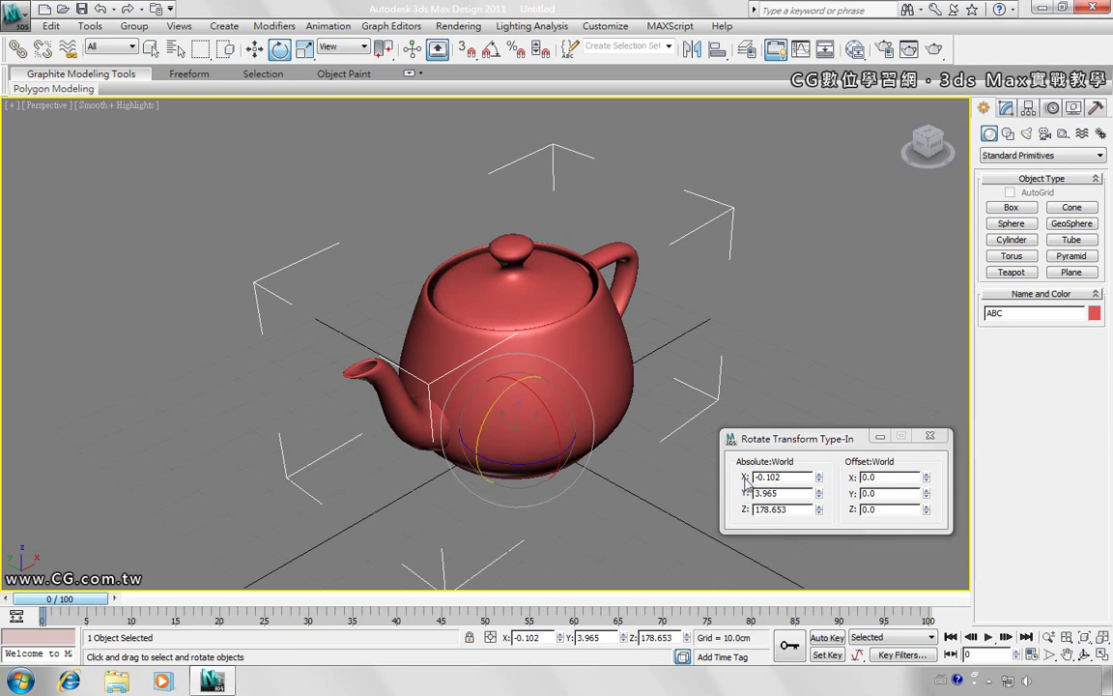
{"action": "right_click", "coordinate": [820, 479]}
{"action": "right_click", "coordinate": [819, 491]}
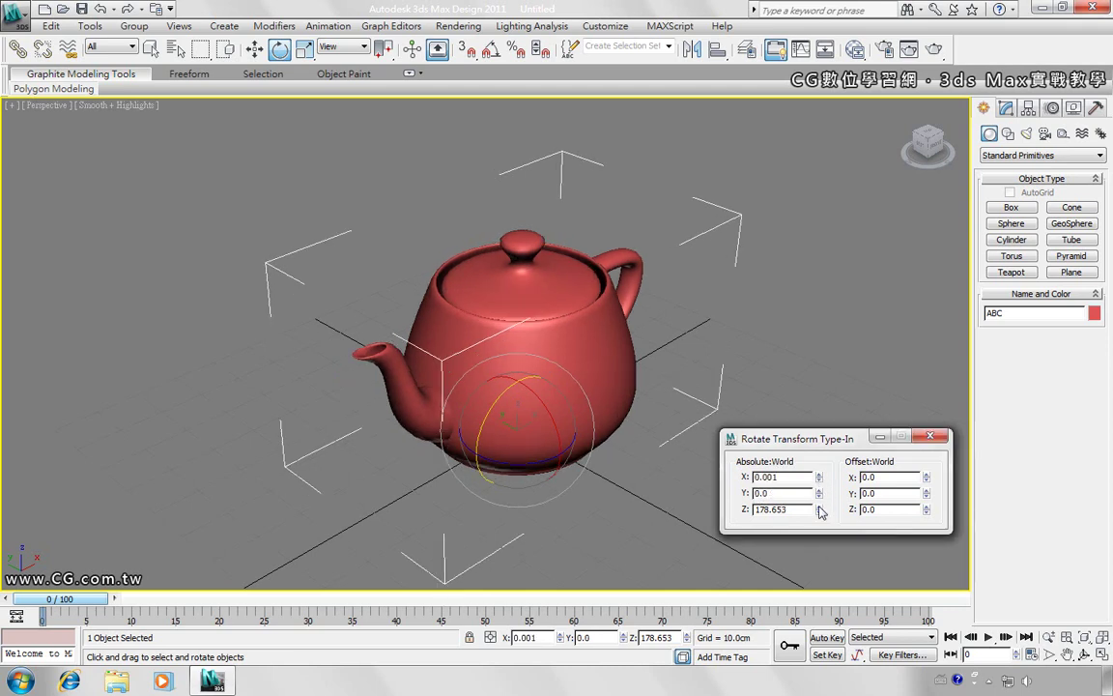
{"action": "right_click", "coordinate": [819, 511]}
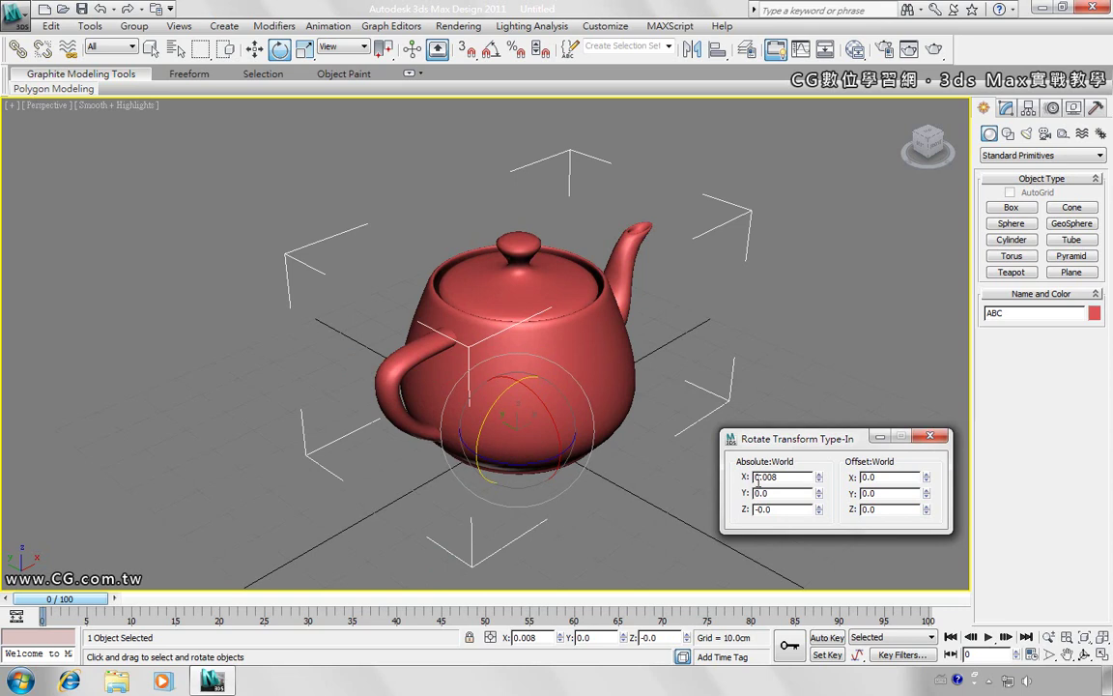
{"action": "right_click", "coordinate": [818, 477]}
Stretch the teapot taller along Z and slightly wider along Y using the scale spinners
{"action": "left_click", "coordinate": [303, 50]}
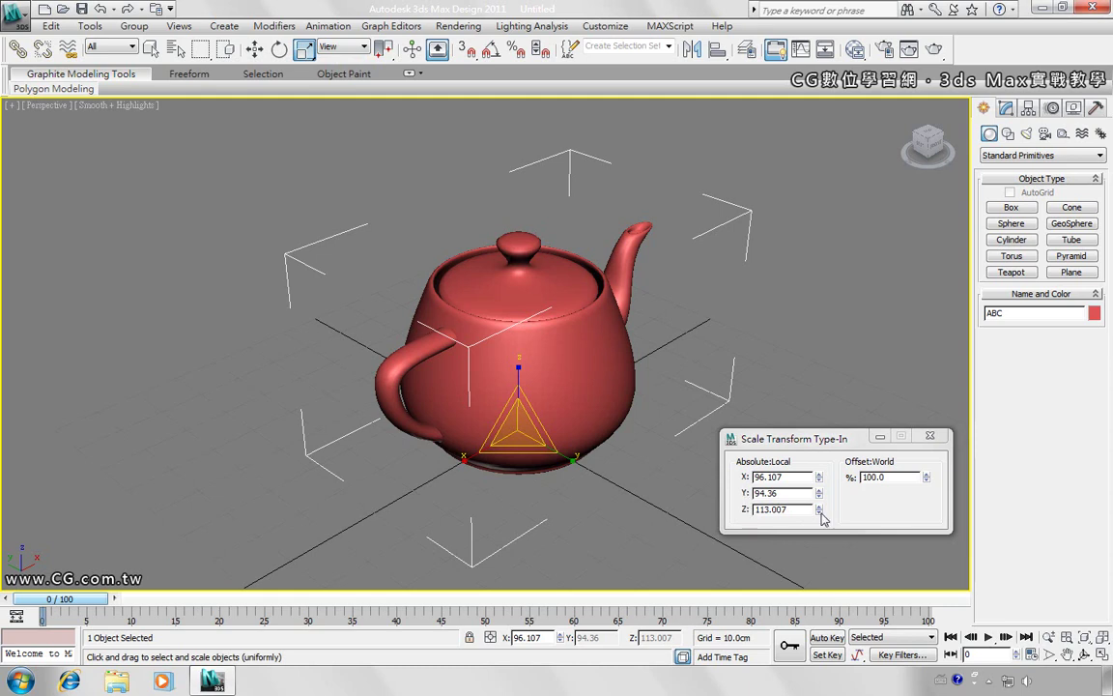
{"action": "left_click_drag", "start_coordinate": [821, 518], "coordinate": [821, 374]}
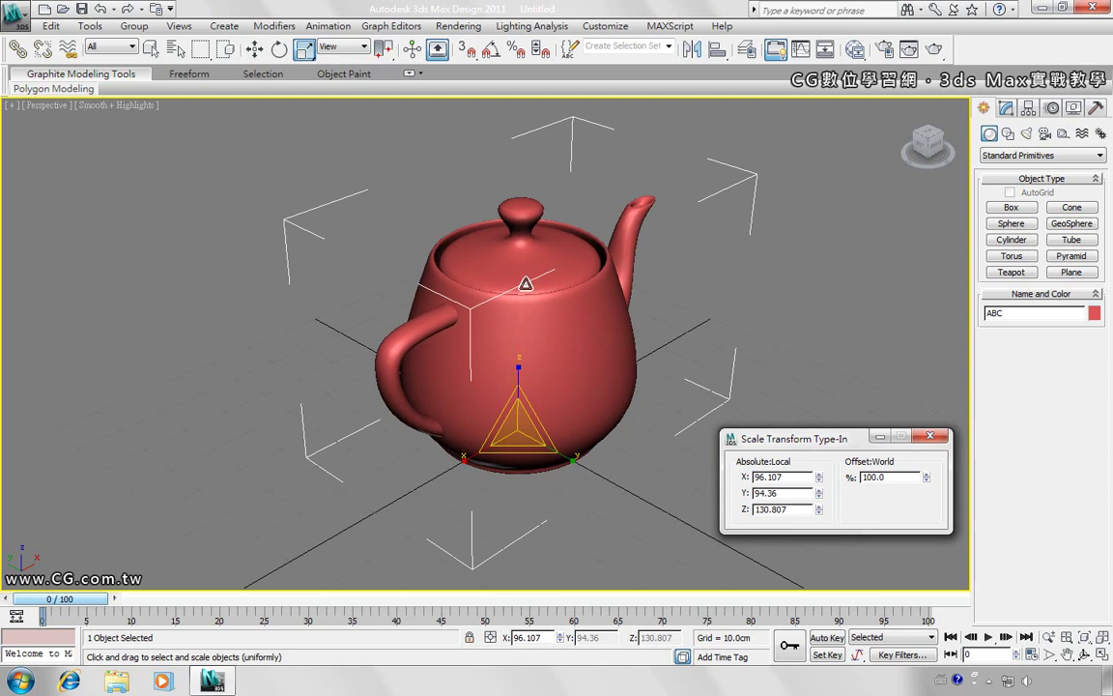
{"action": "left_click_drag", "start_coordinate": [819, 513], "coordinate": [816, 441]}
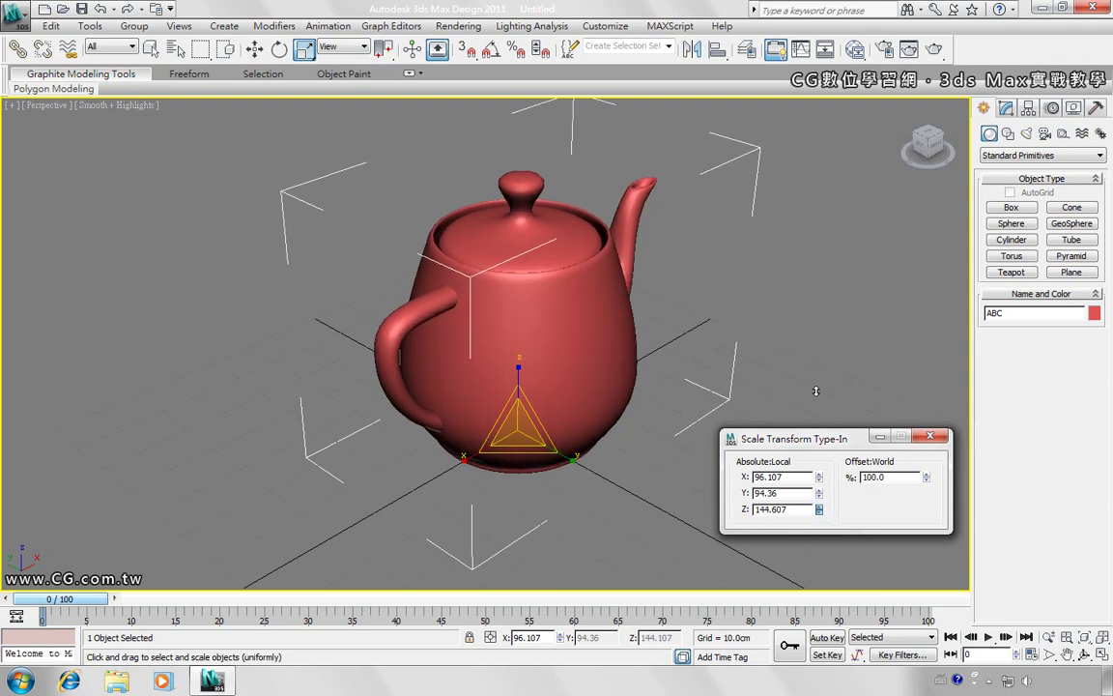
{"action": "left_click_drag", "start_coordinate": [819, 493], "coordinate": [818, 483]}
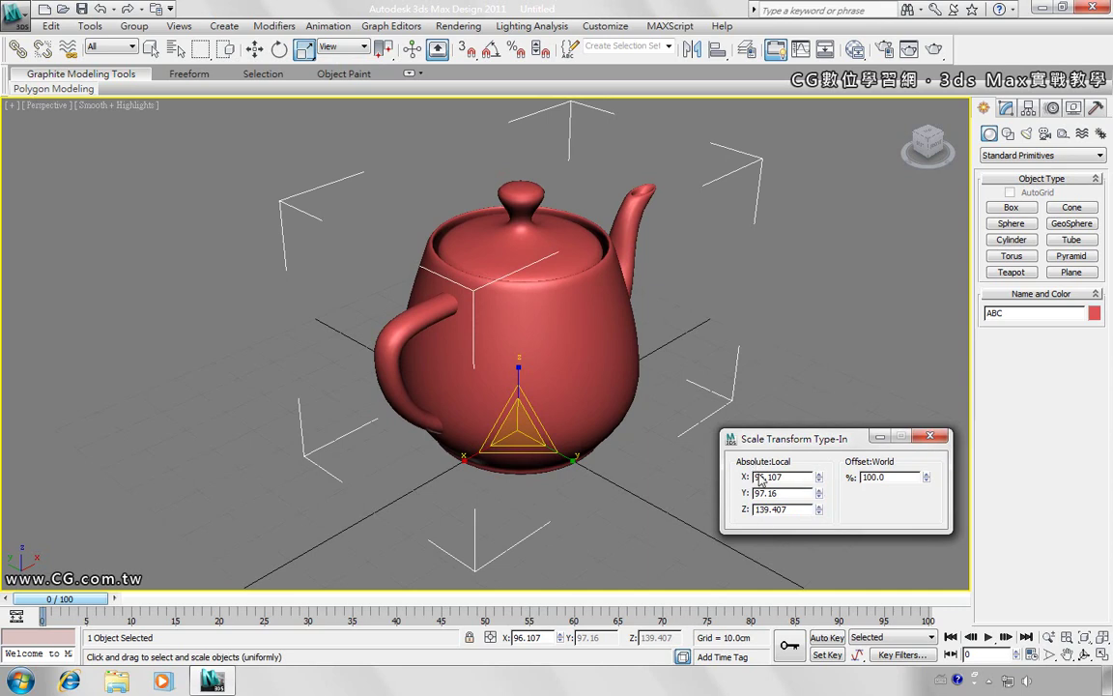
Set absolute scale X, Y and Z to 0, collapsing the teapot
{"action": "right_click", "coordinate": [821, 483]}
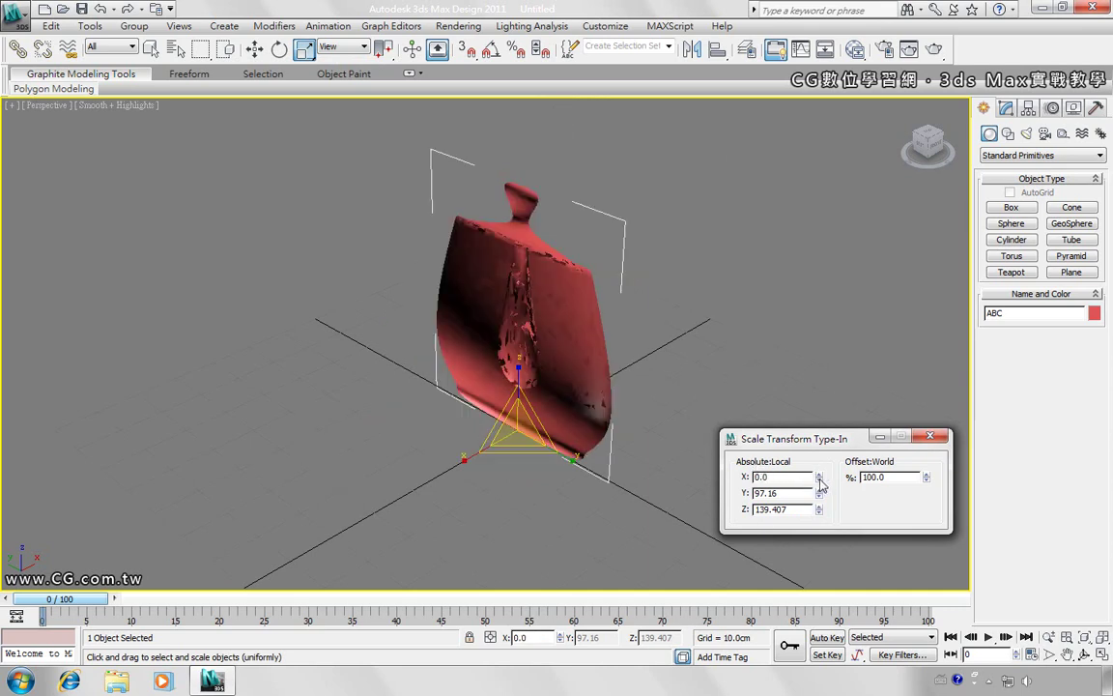
{"action": "right_click", "coordinate": [818, 494]}
{"action": "right_click", "coordinate": [818, 509]}
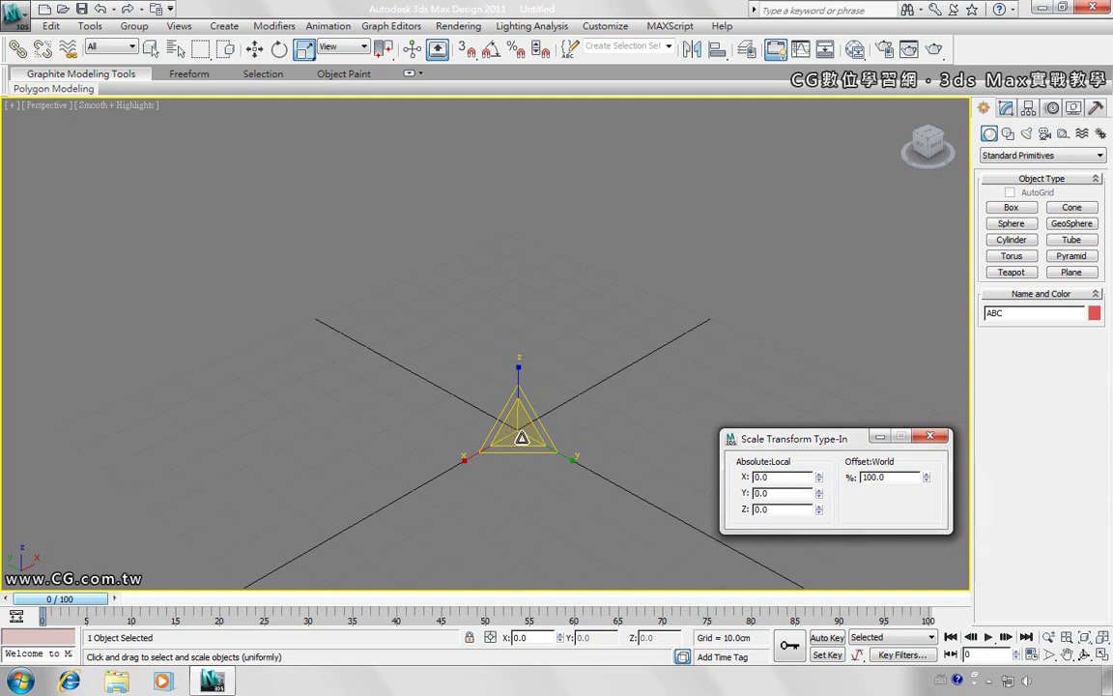
Enter absolute scale 100 for X, Y and Z in Scale Transform Type-In
{"action": "double_click", "coordinate": [766, 477]}
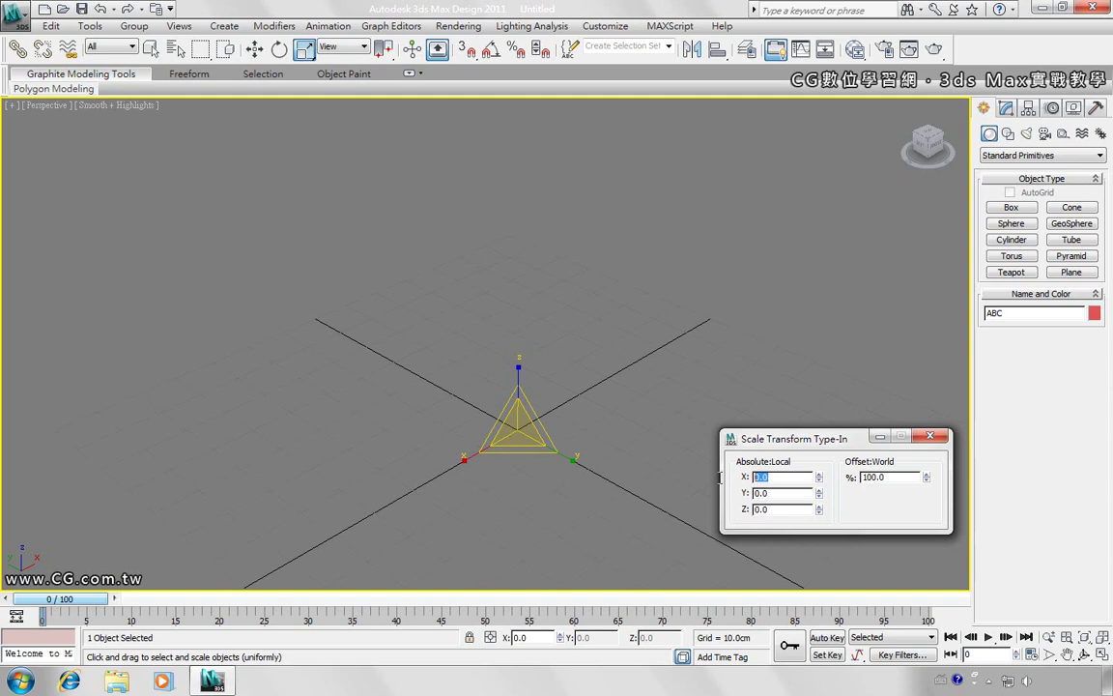
{"action": "type", "text": "100"}
{"action": "double_click", "coordinate": [760, 494]}
{"action": "type", "text": "100"}
{"action": "key", "text": "Tab"}
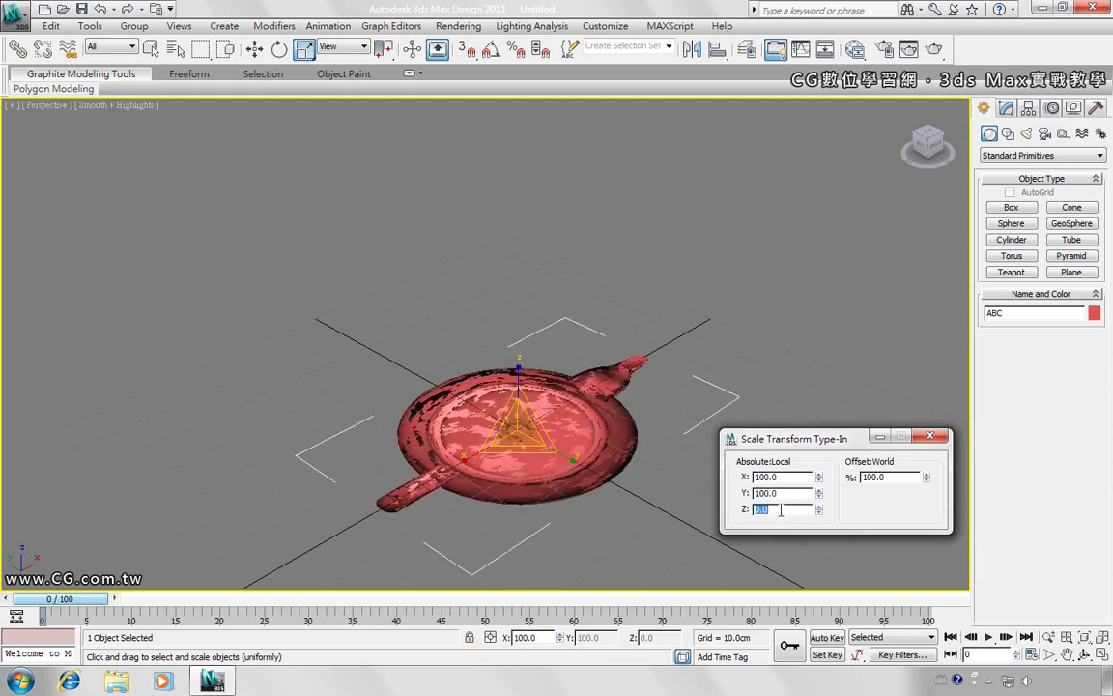
{"action": "type", "text": "10"}
{"action": "key", "text": "Return"}
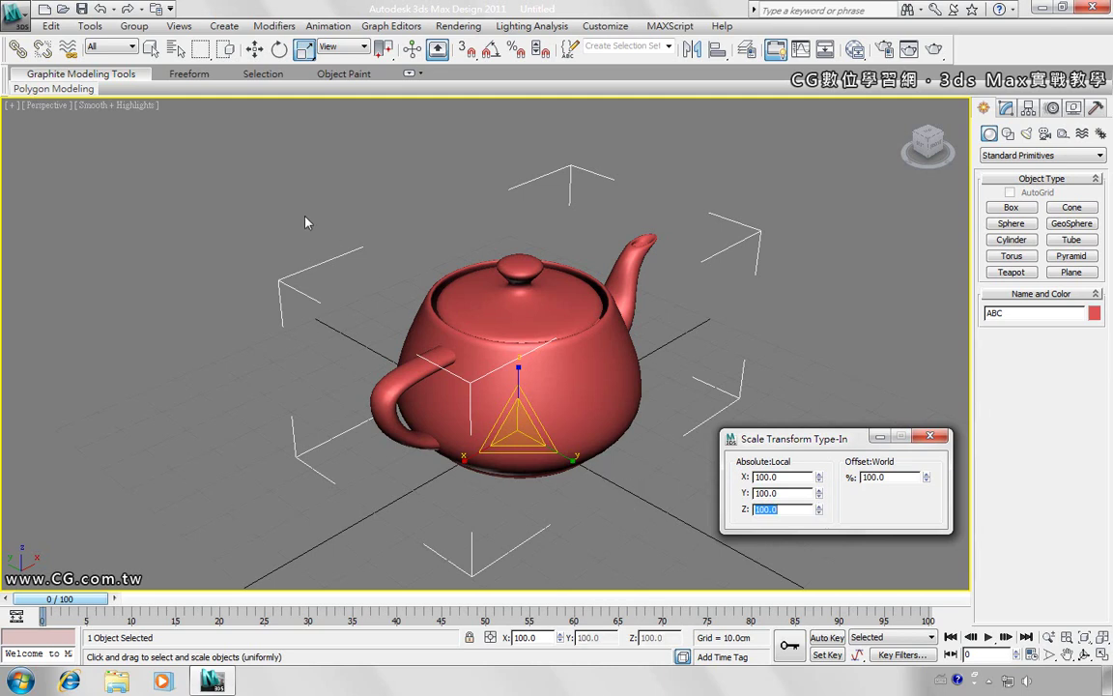
Switch through Move, Rotate and Scale to Select Object, and close the Transform Type-In dialog
{"action": "left_click", "coordinate": [255, 49]}
{"action": "left_click", "coordinate": [279, 49]}
{"action": "left_click", "coordinate": [304, 50]}
{"action": "left_click", "coordinate": [151, 49]}
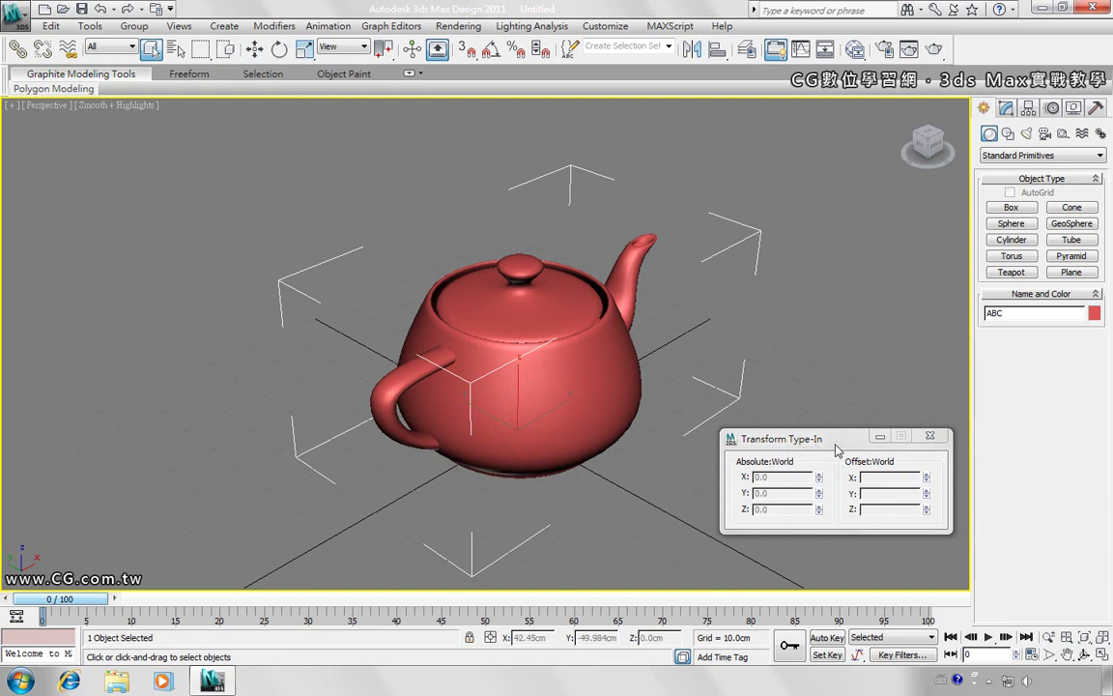
{"action": "left_click", "coordinate": [932, 439]}
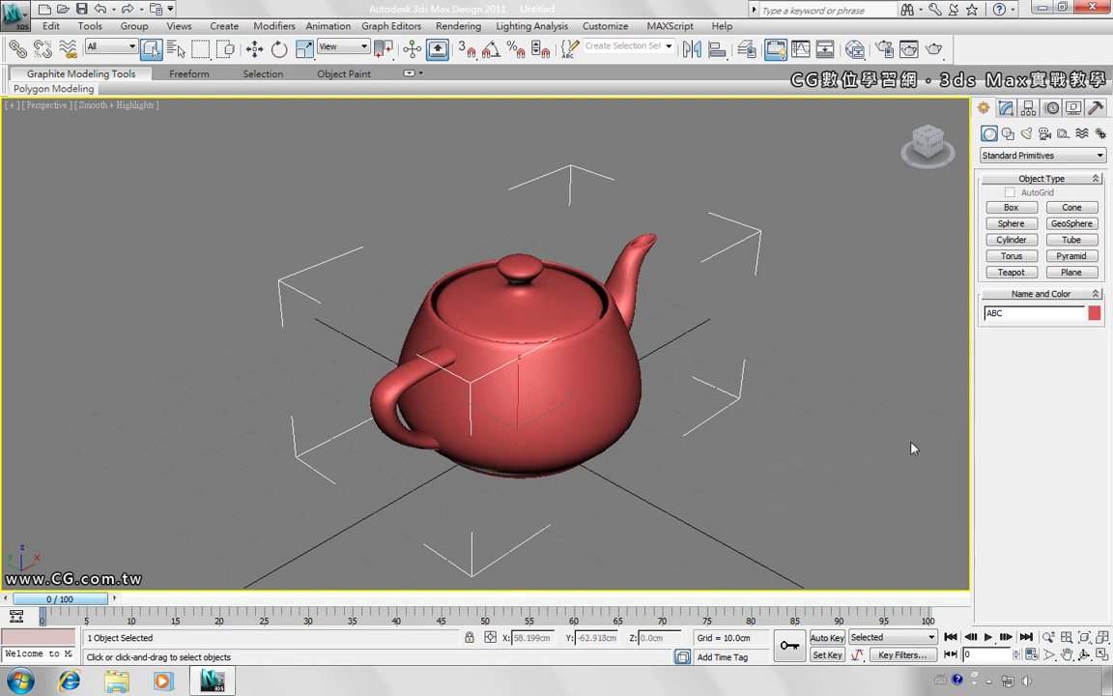